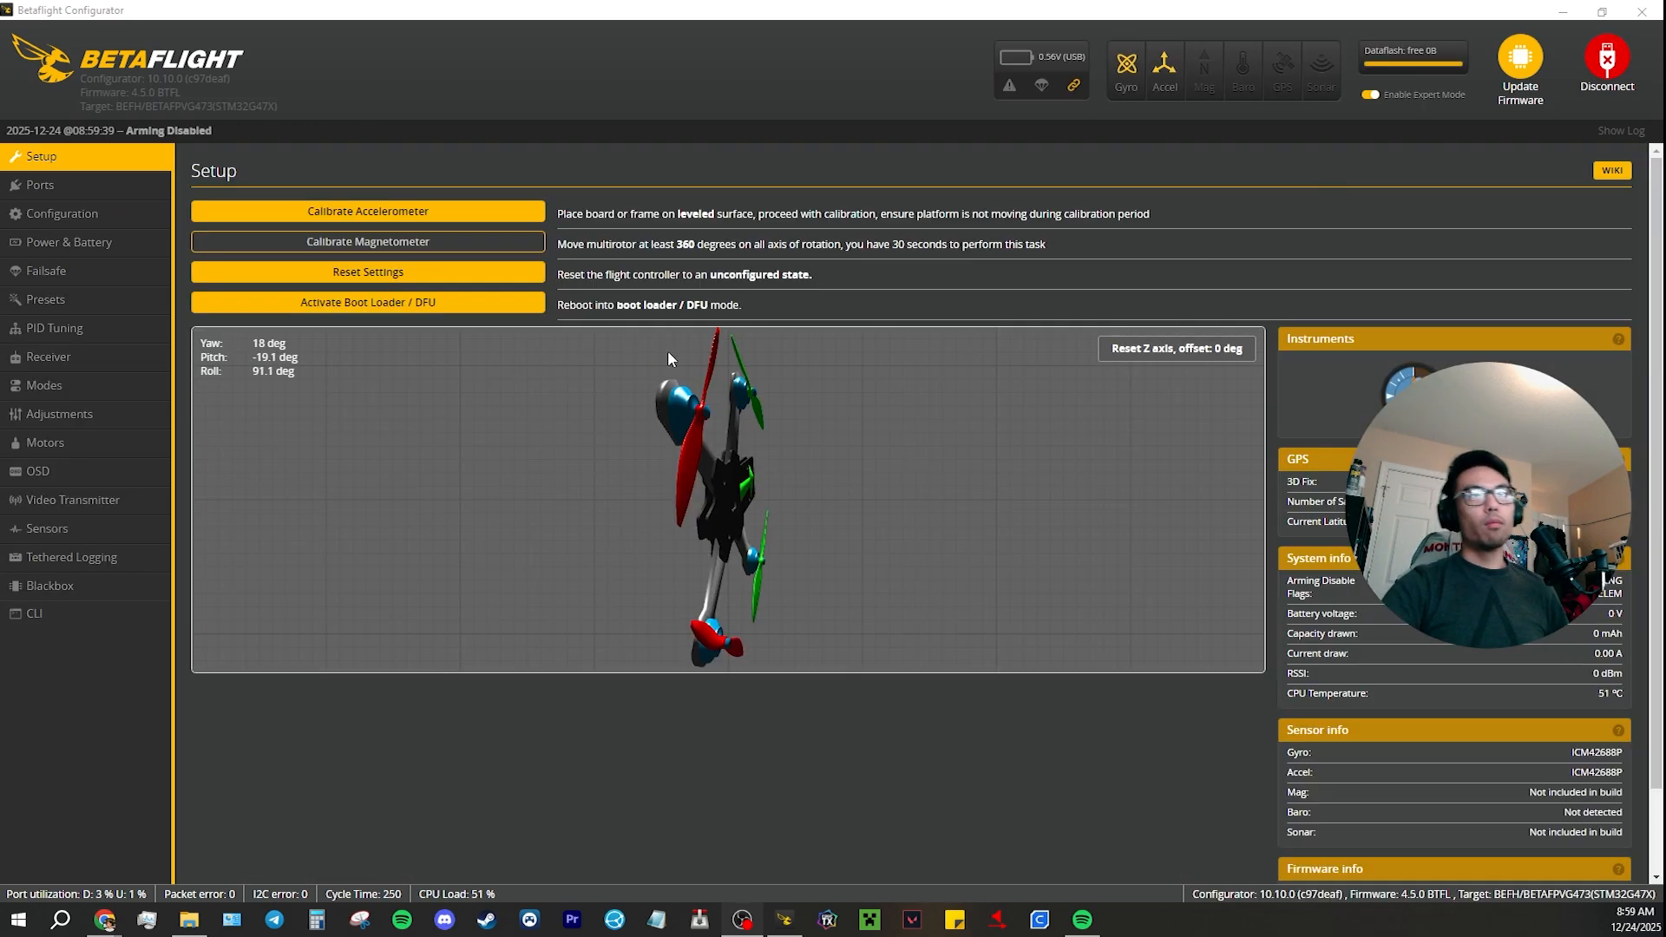
Open the OSD Font Manager and preview the Betaflight and Clarity font presets, ending on the Vision preset.
left_click(68, 480)
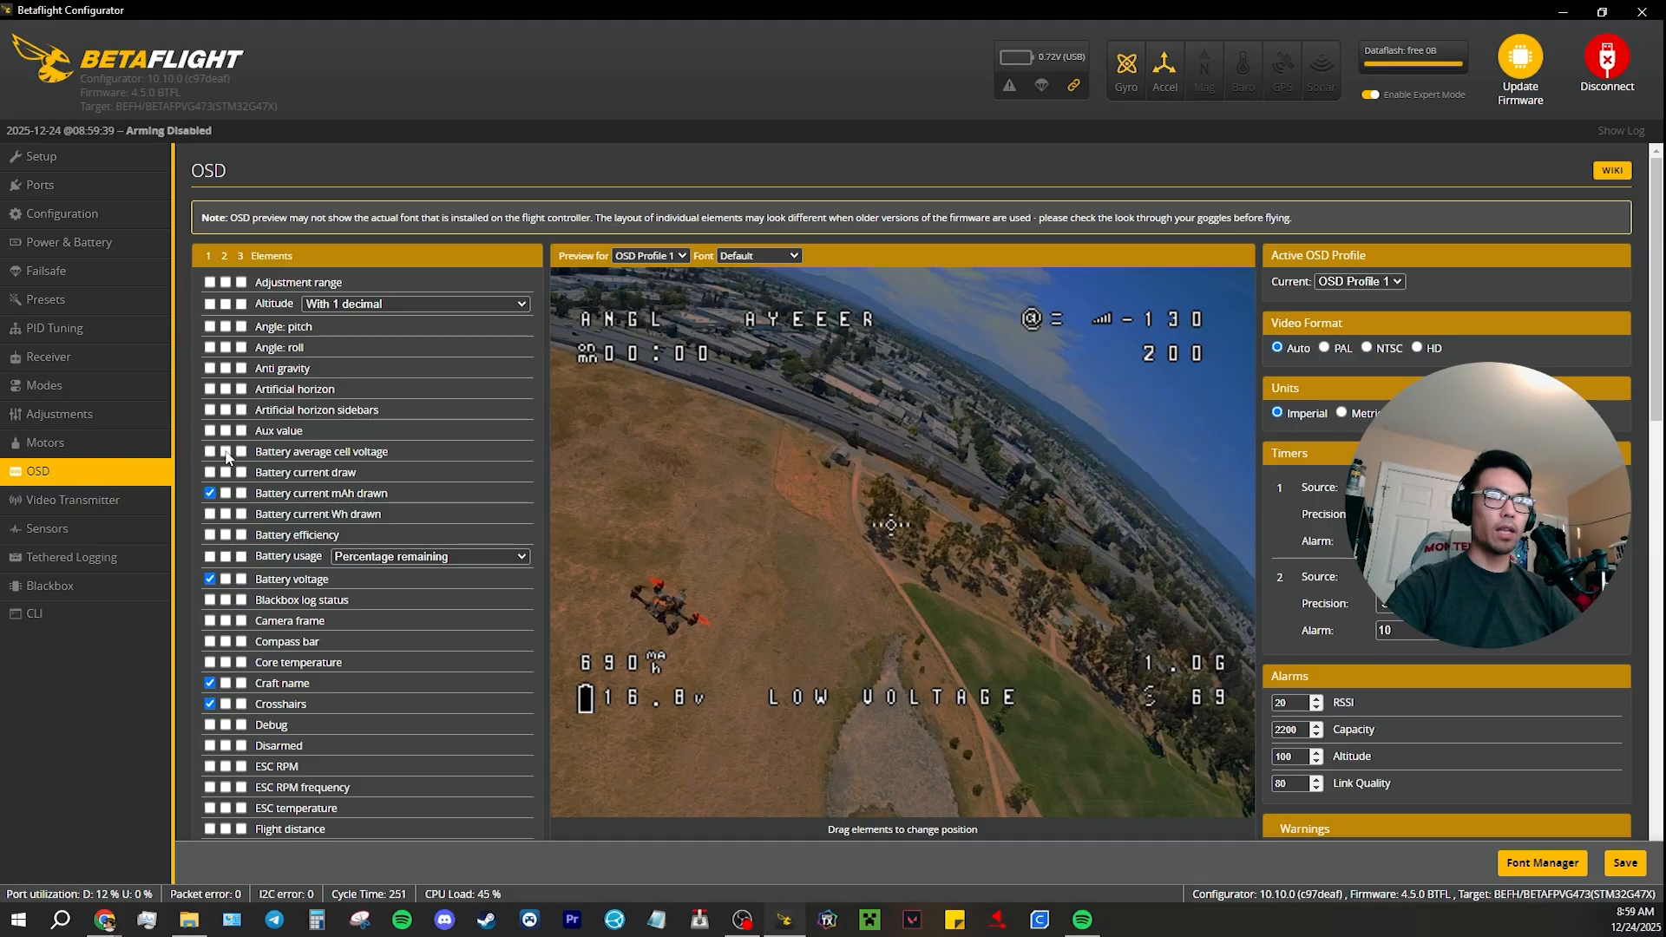
left_click(1516, 870)
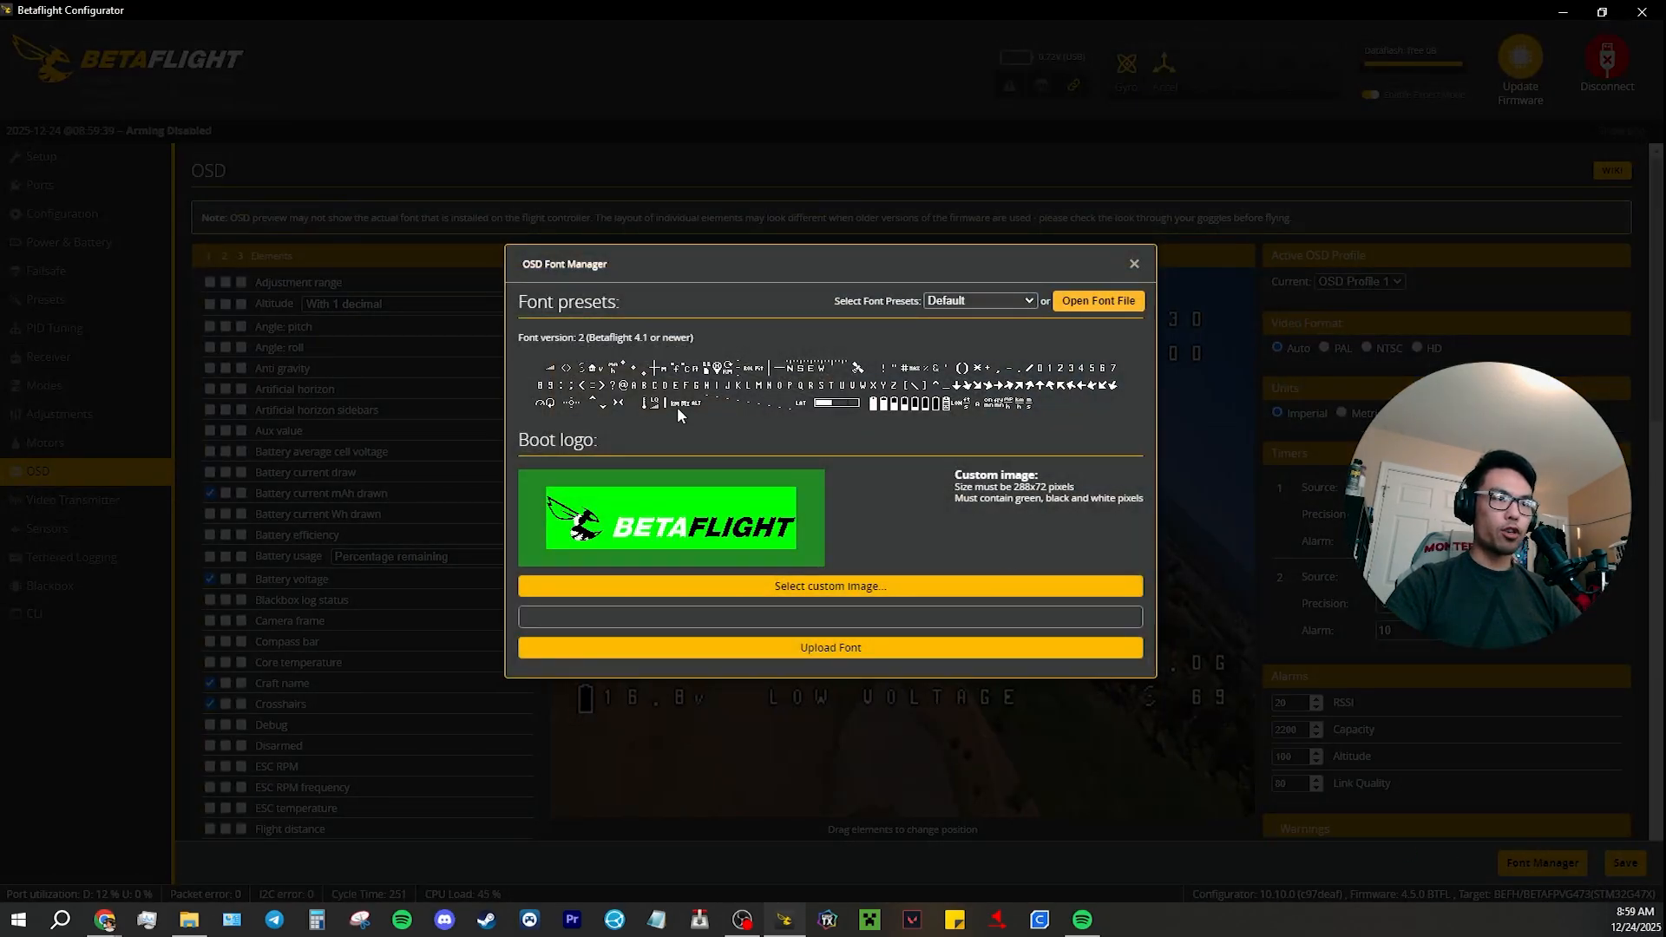
left_click(953, 302)
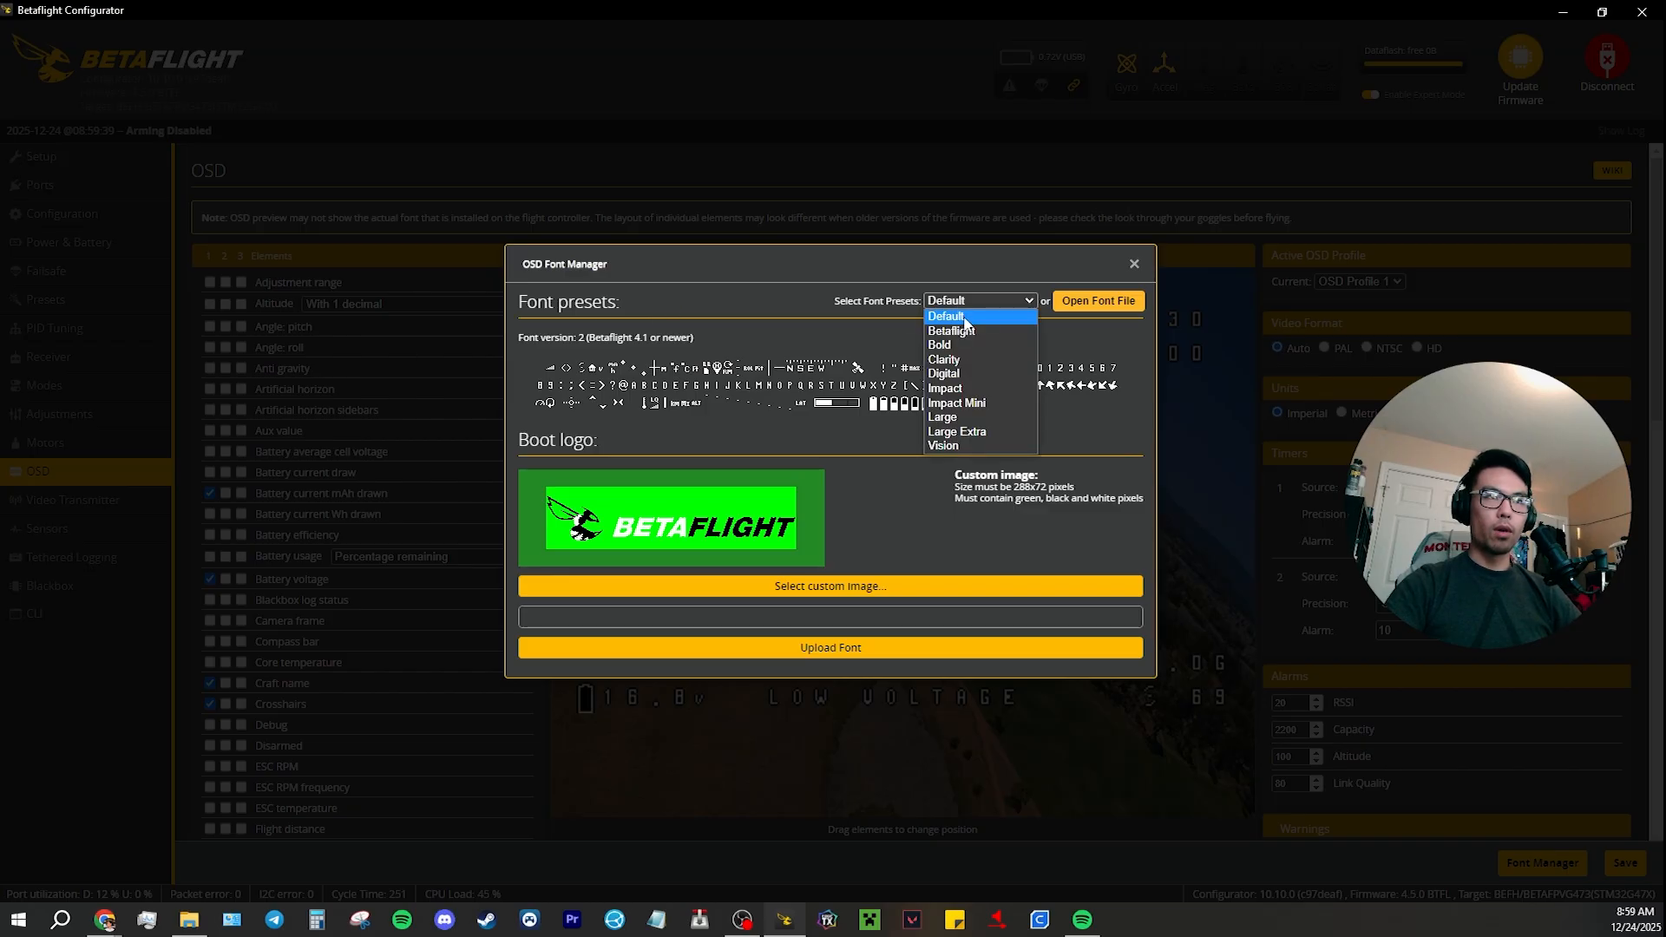
left_click(955, 331)
left_click(963, 300)
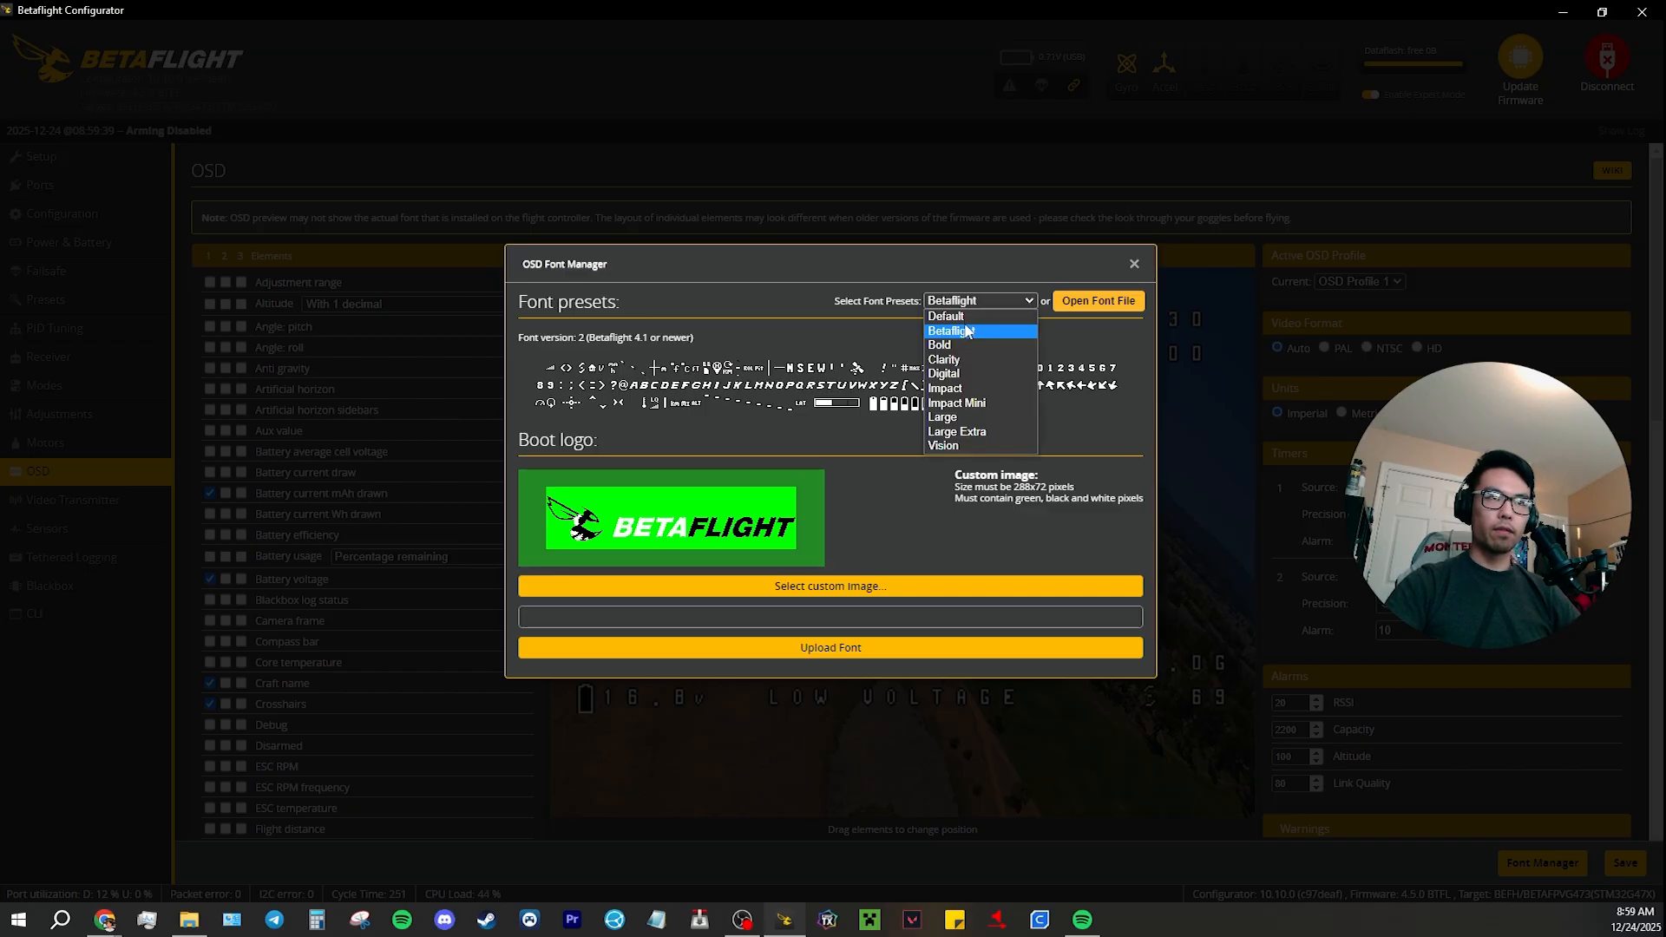
left_click(950, 359)
left_click(972, 300)
left_click(960, 438)
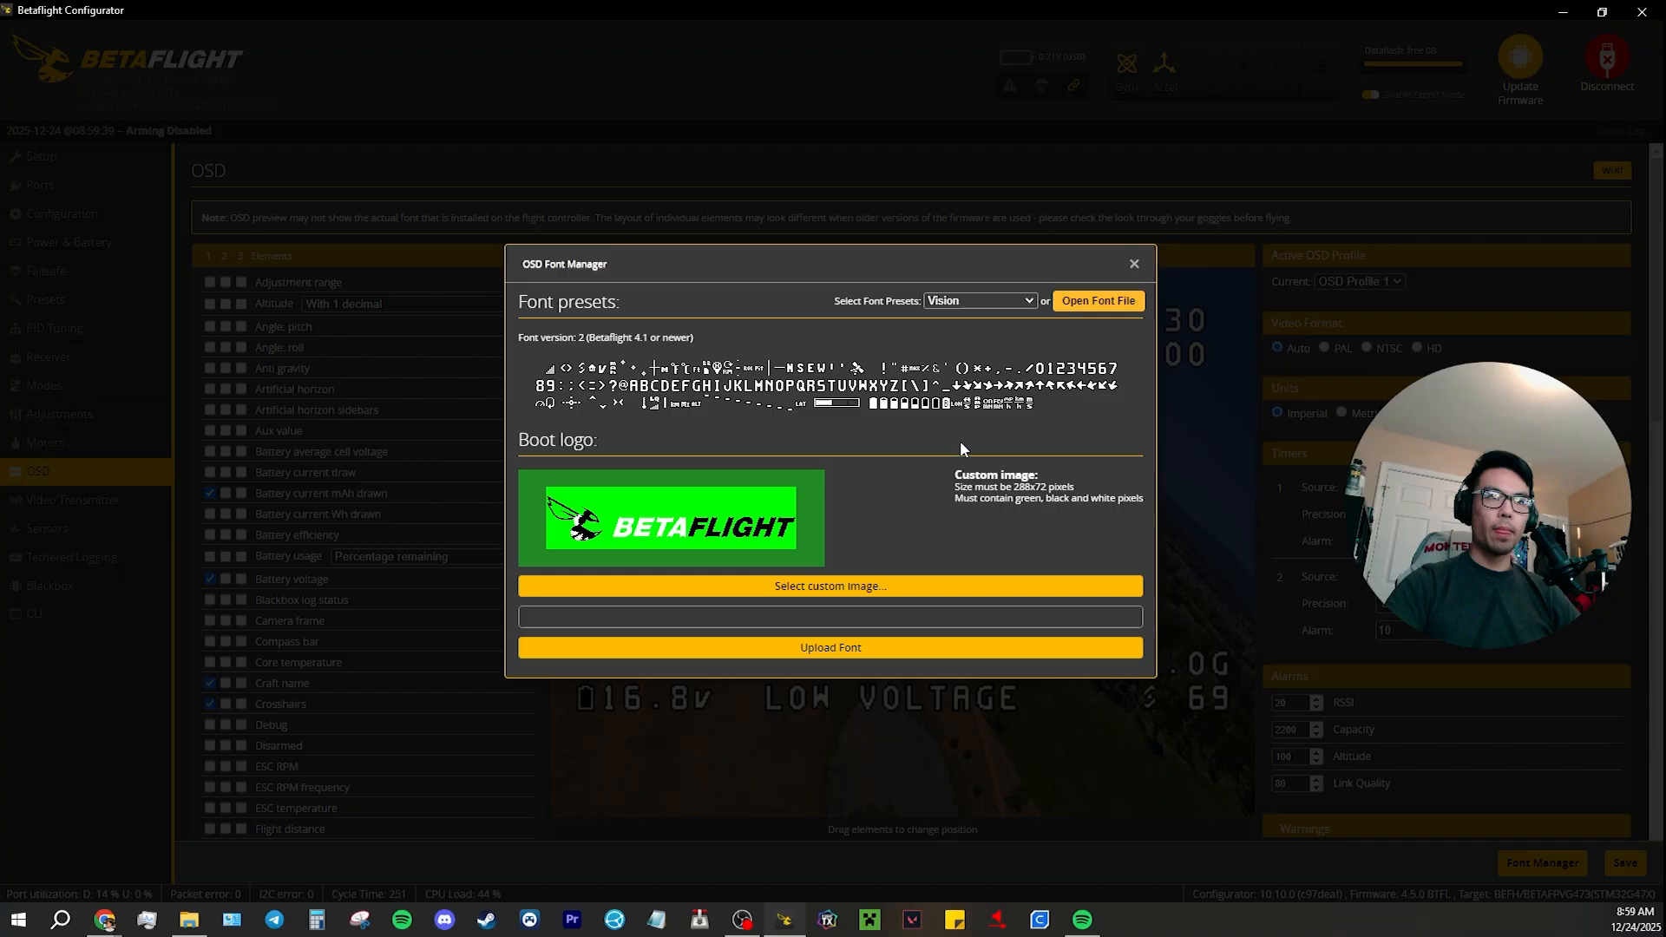
left_click(958, 306)
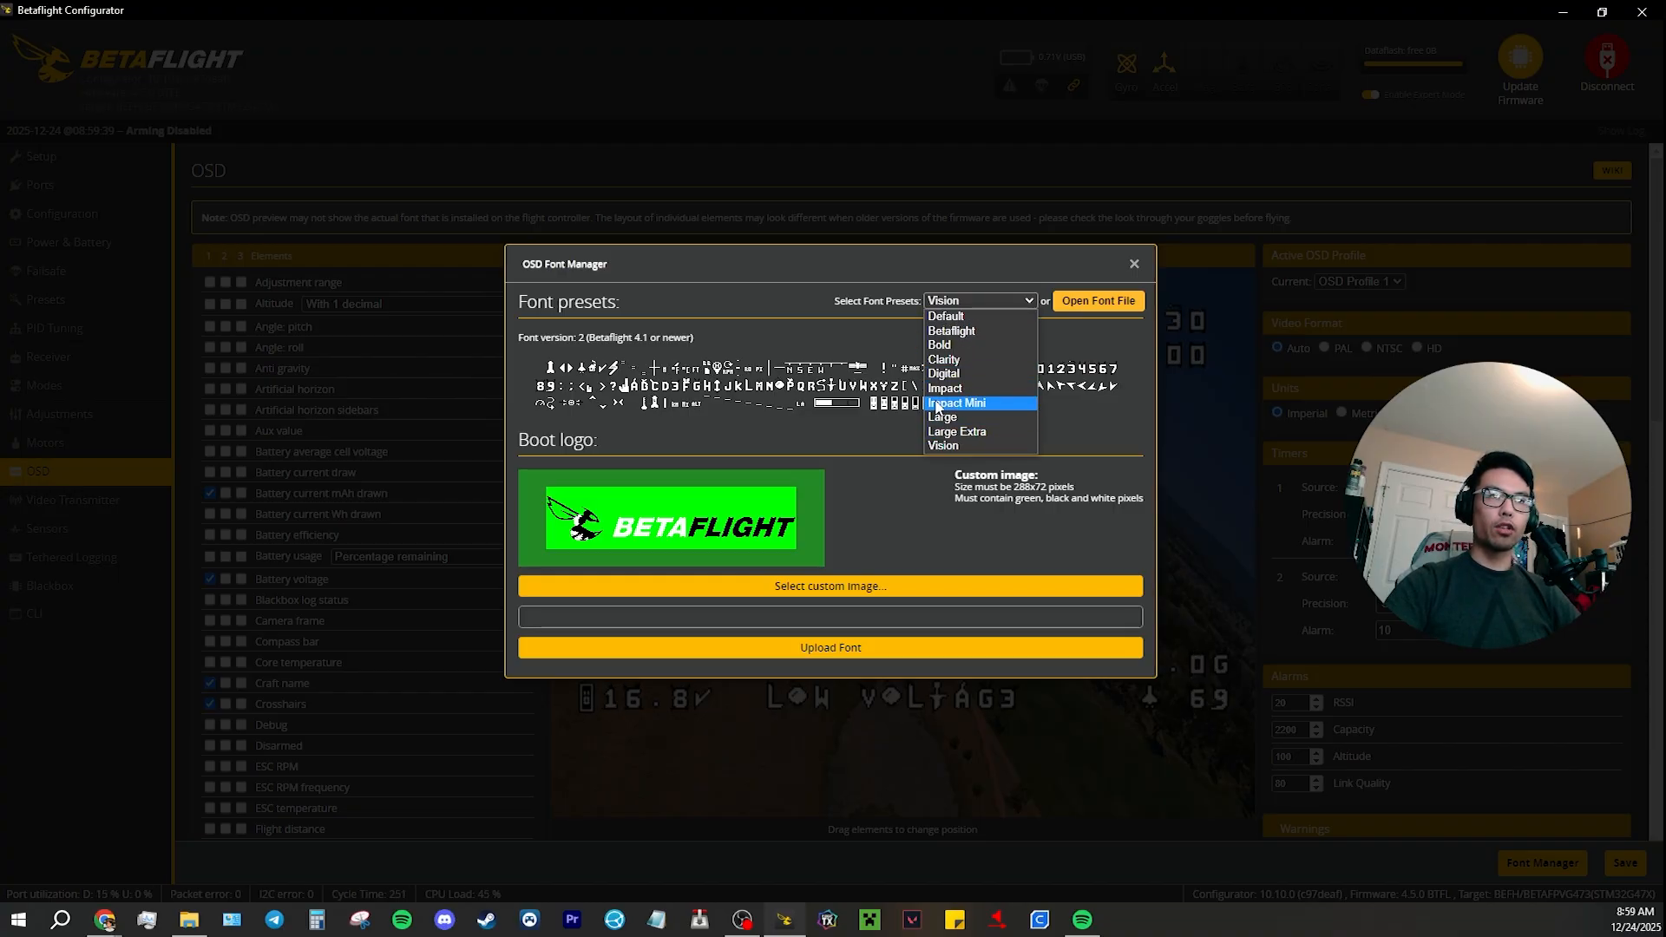
left_click(851, 411)
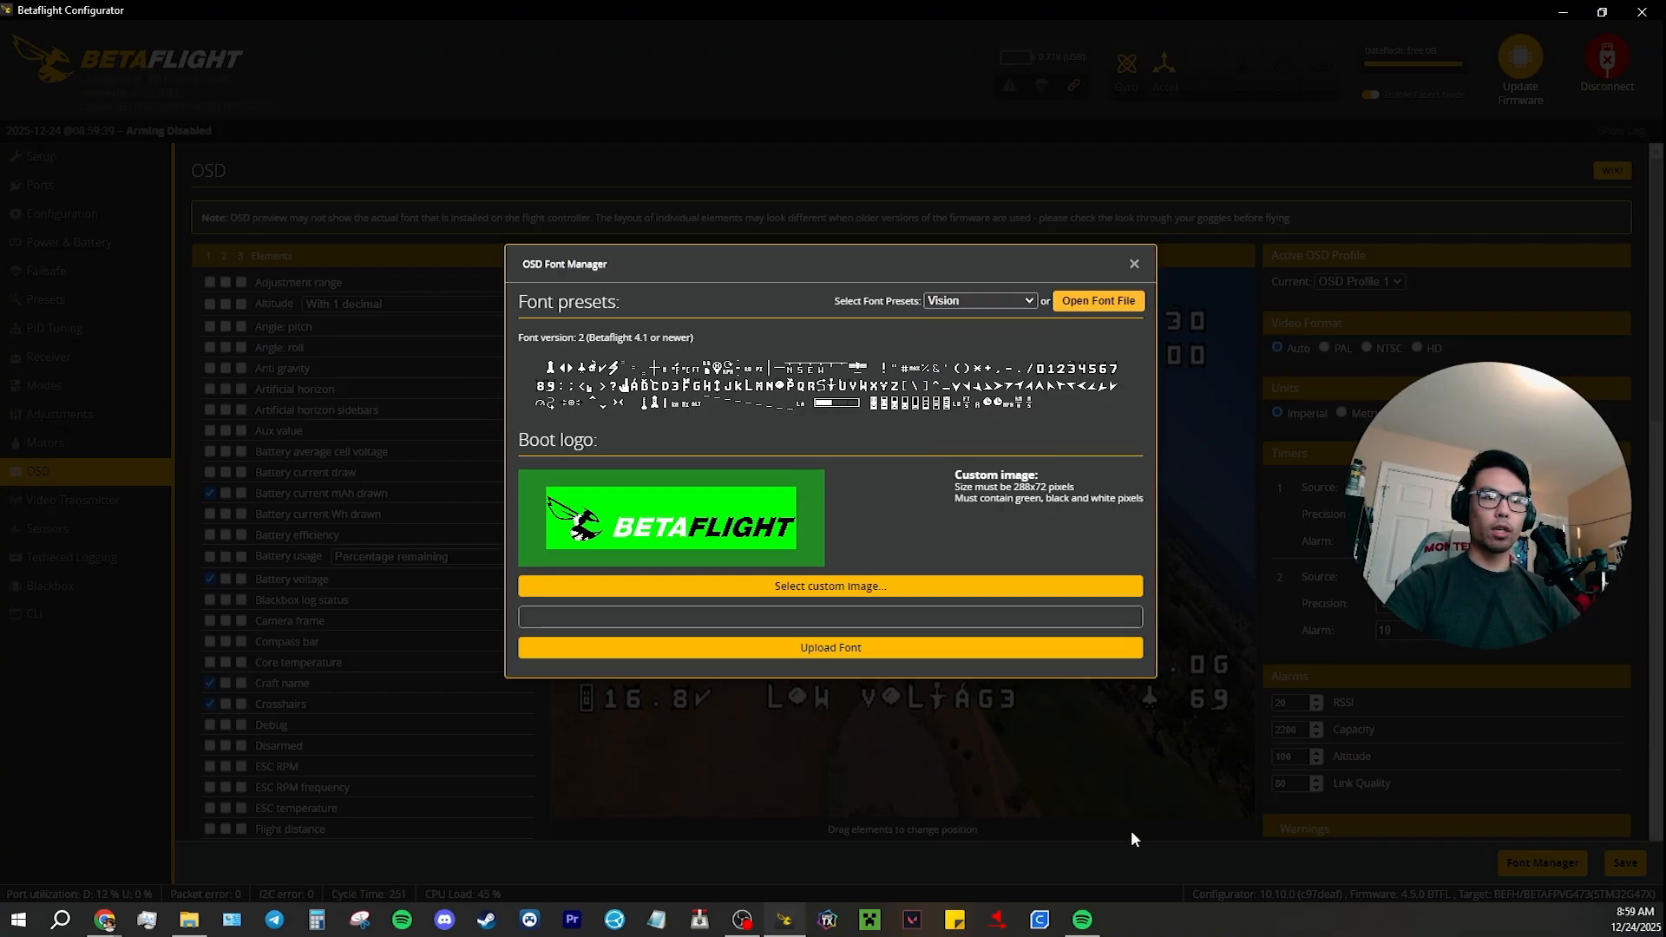
Switch to File Explorer, bring its window fully into view and show the full path of the osd\2 font folder.
left_click(189, 919)
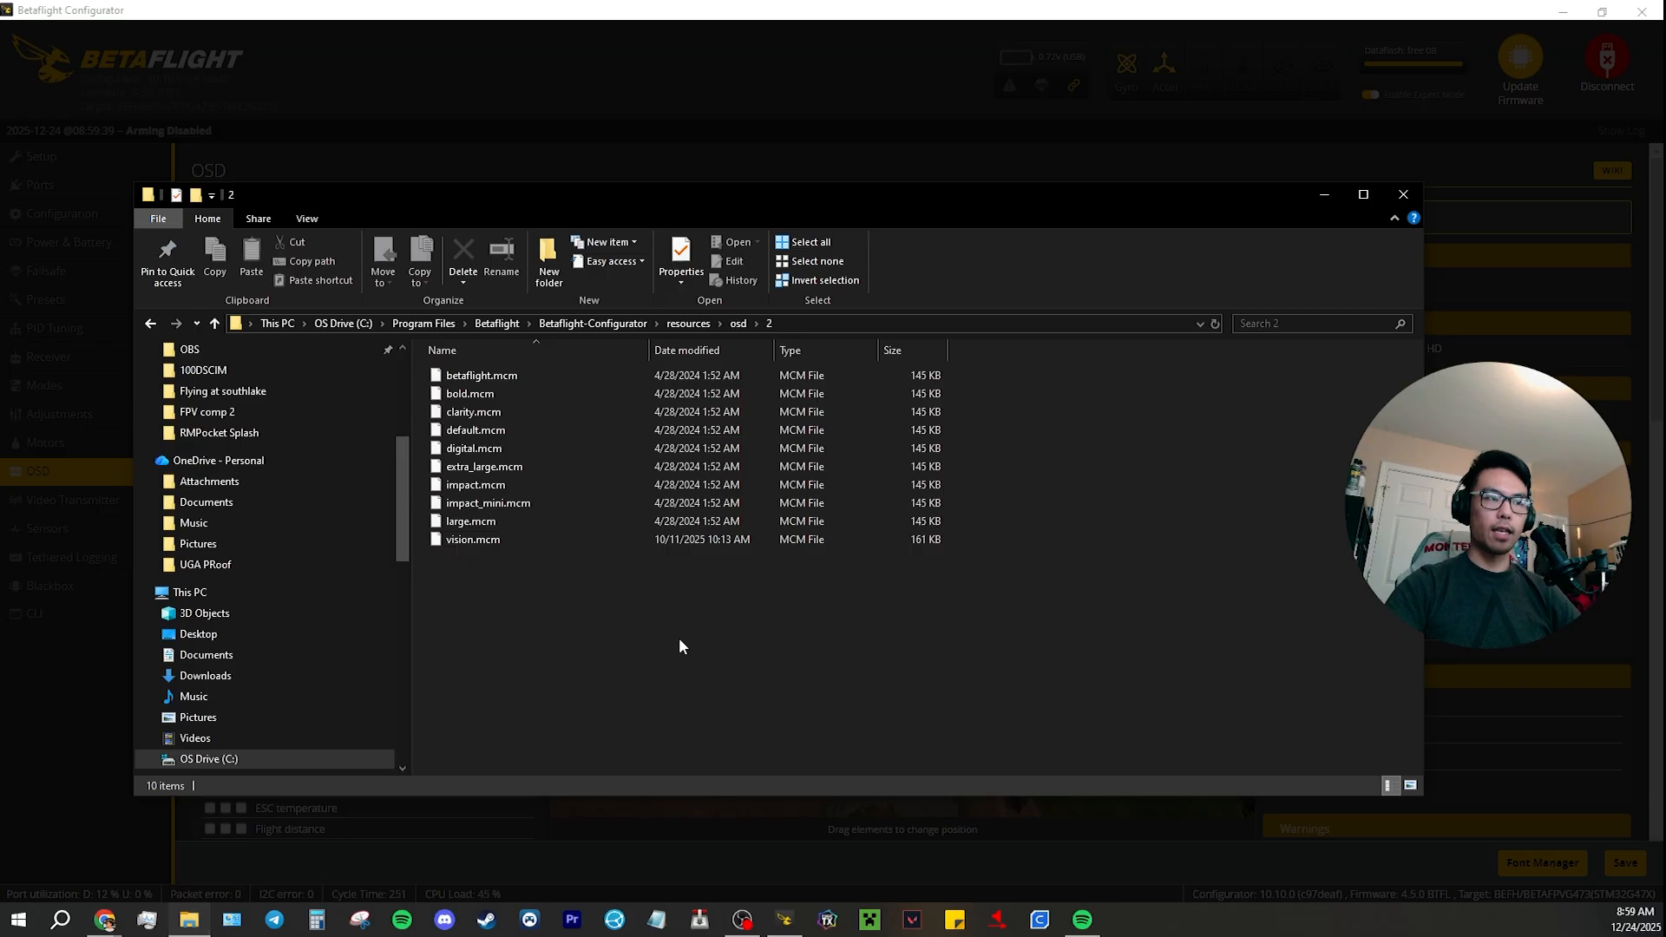
left_click_drag(839, 209, 1202, 633)
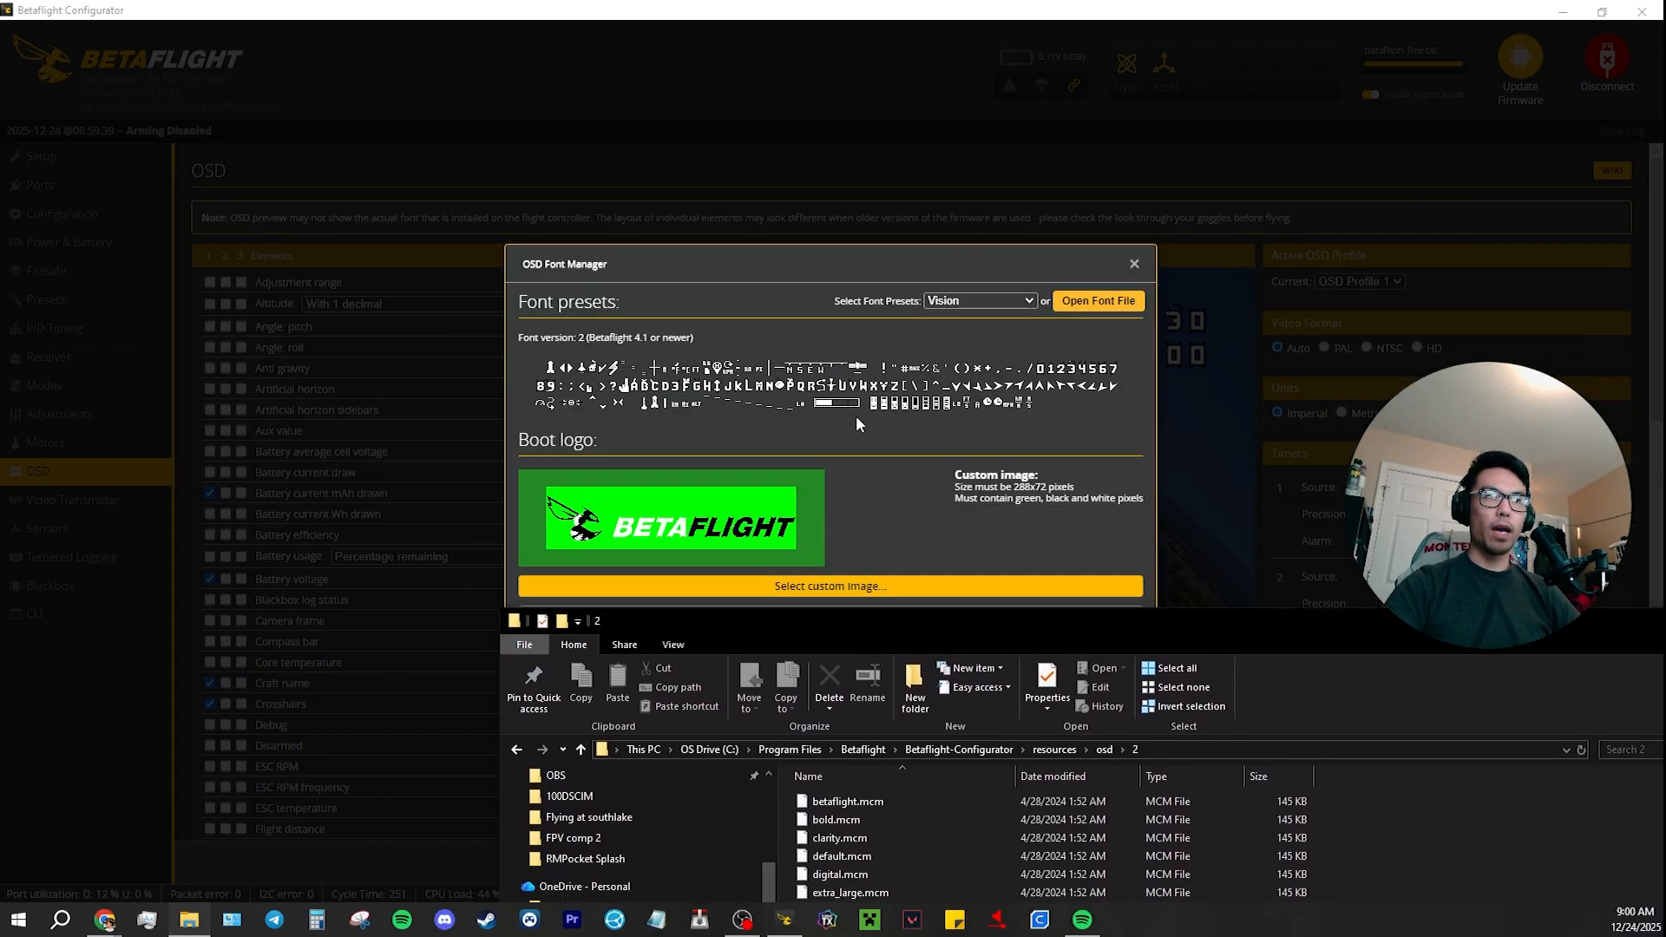
left_click_drag(910, 622, 873, 256)
left_click_drag(1026, 257, 972, 156)
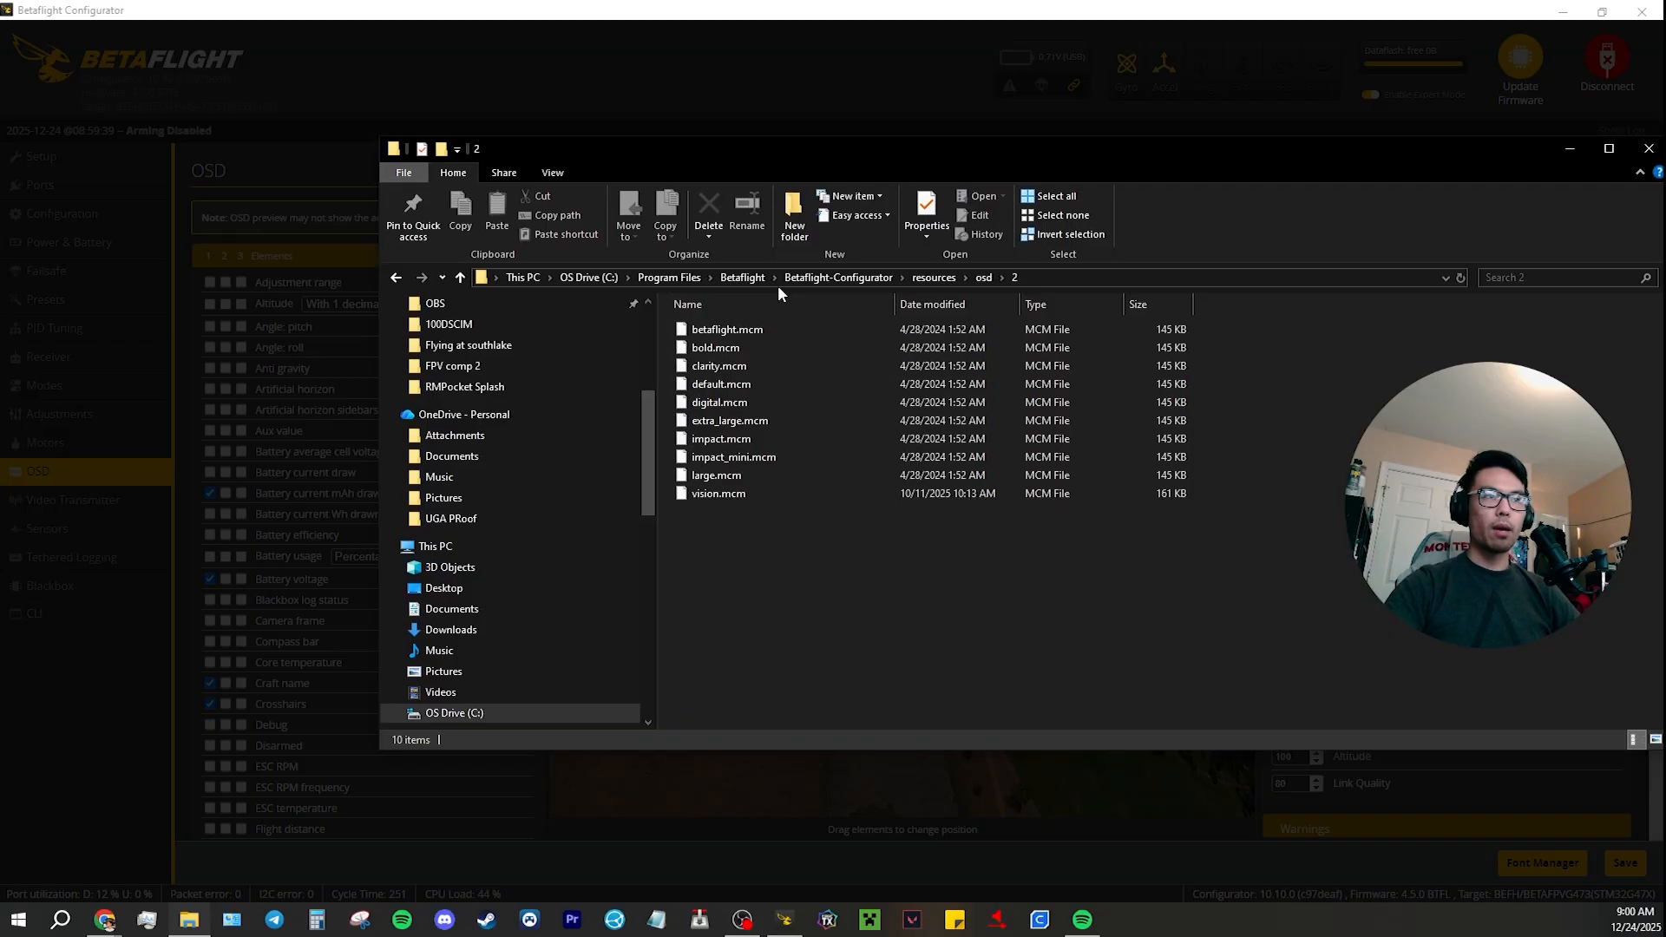
left_click(1091, 279)
left_click(651, 314)
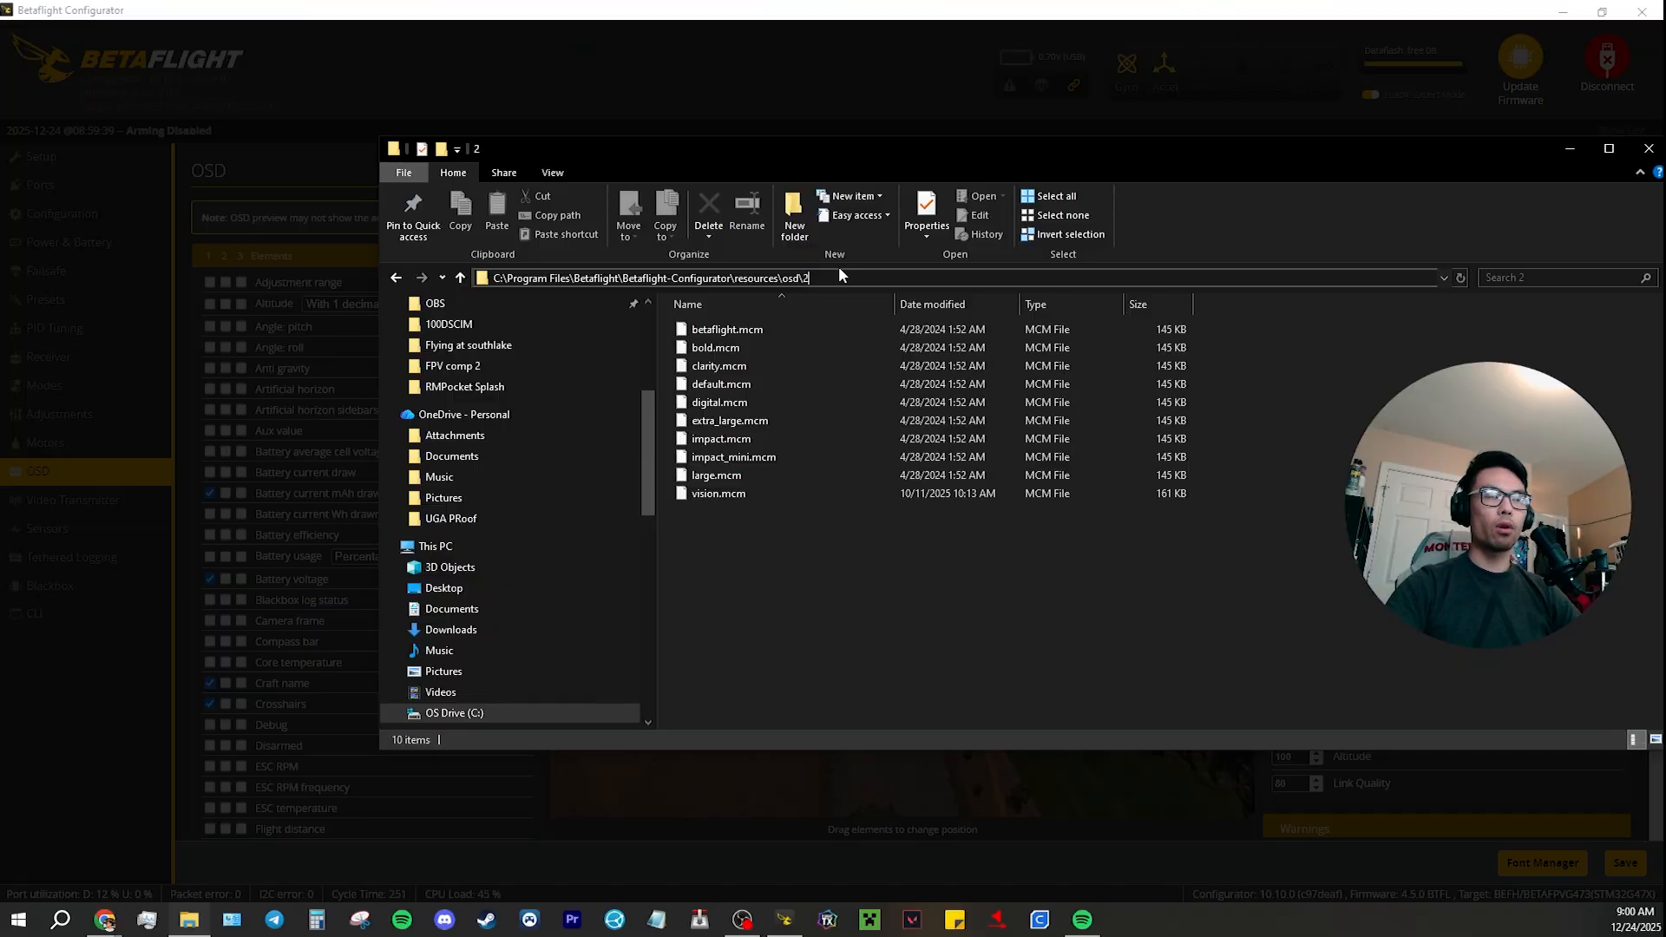
Locate the vision.mcm font file in the osd\2 folder.
left_click_drag(787, 664, 788, 295)
left_click(707, 512)
left_click(708, 500)
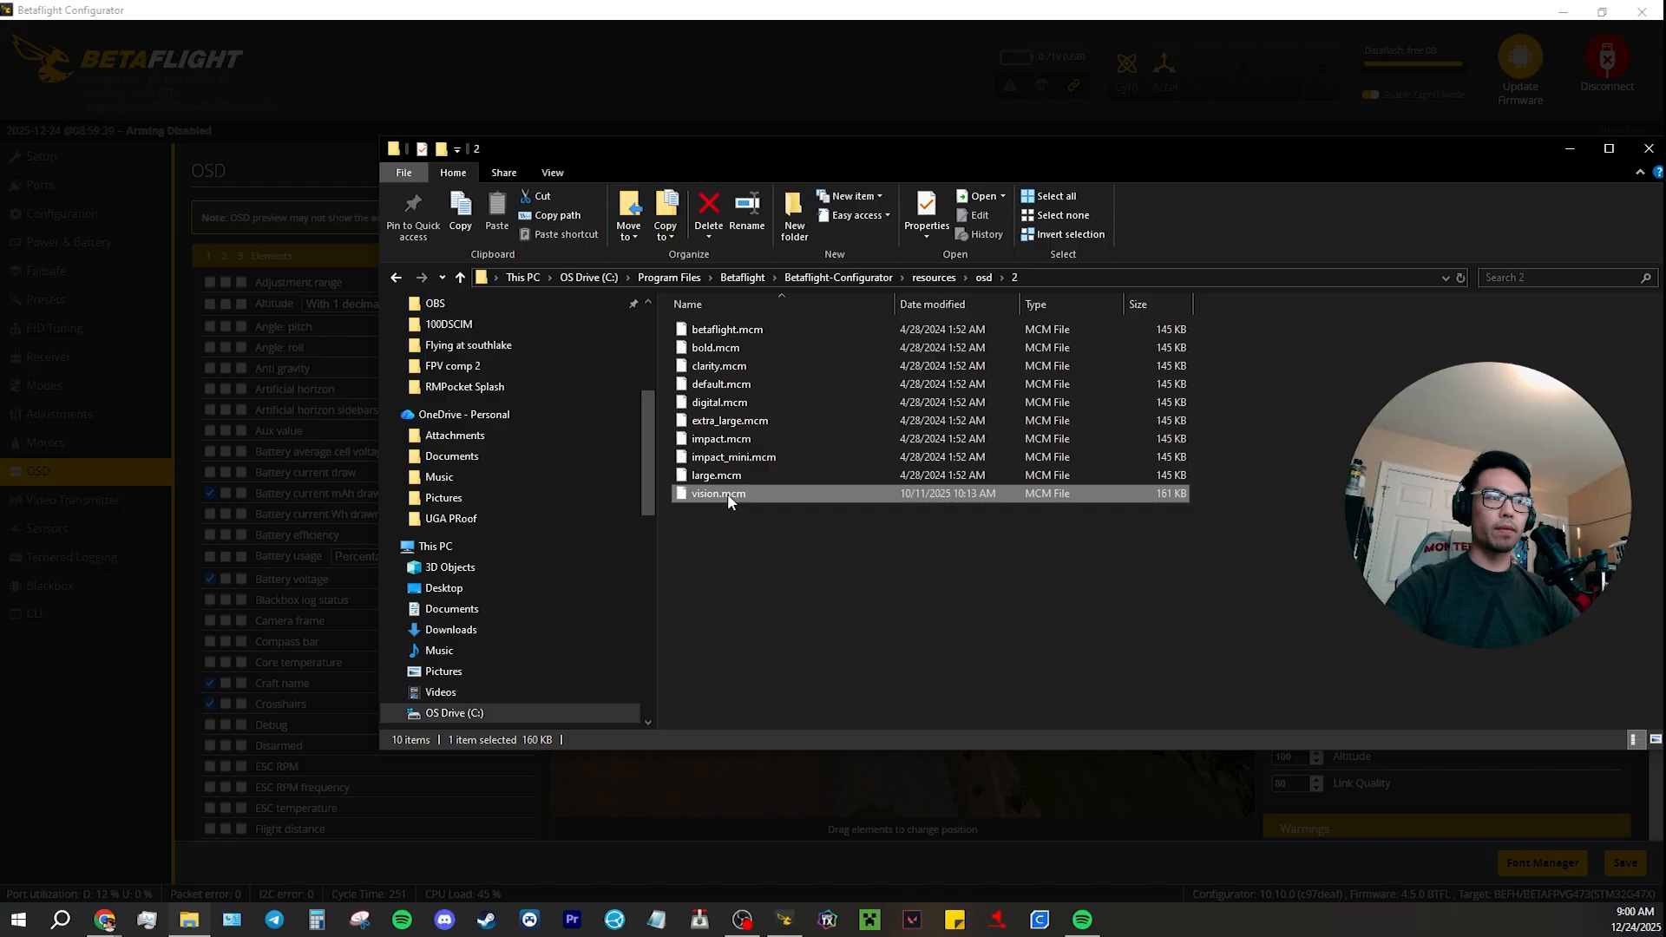
left_click(837, 586)
Switch to Chrome, open the downloaded Win_64_Font_Editor_improvement_0.1.zip and run FrontEditor.exe from the archive.
left_click_drag(1383, 0, 1380, 0)
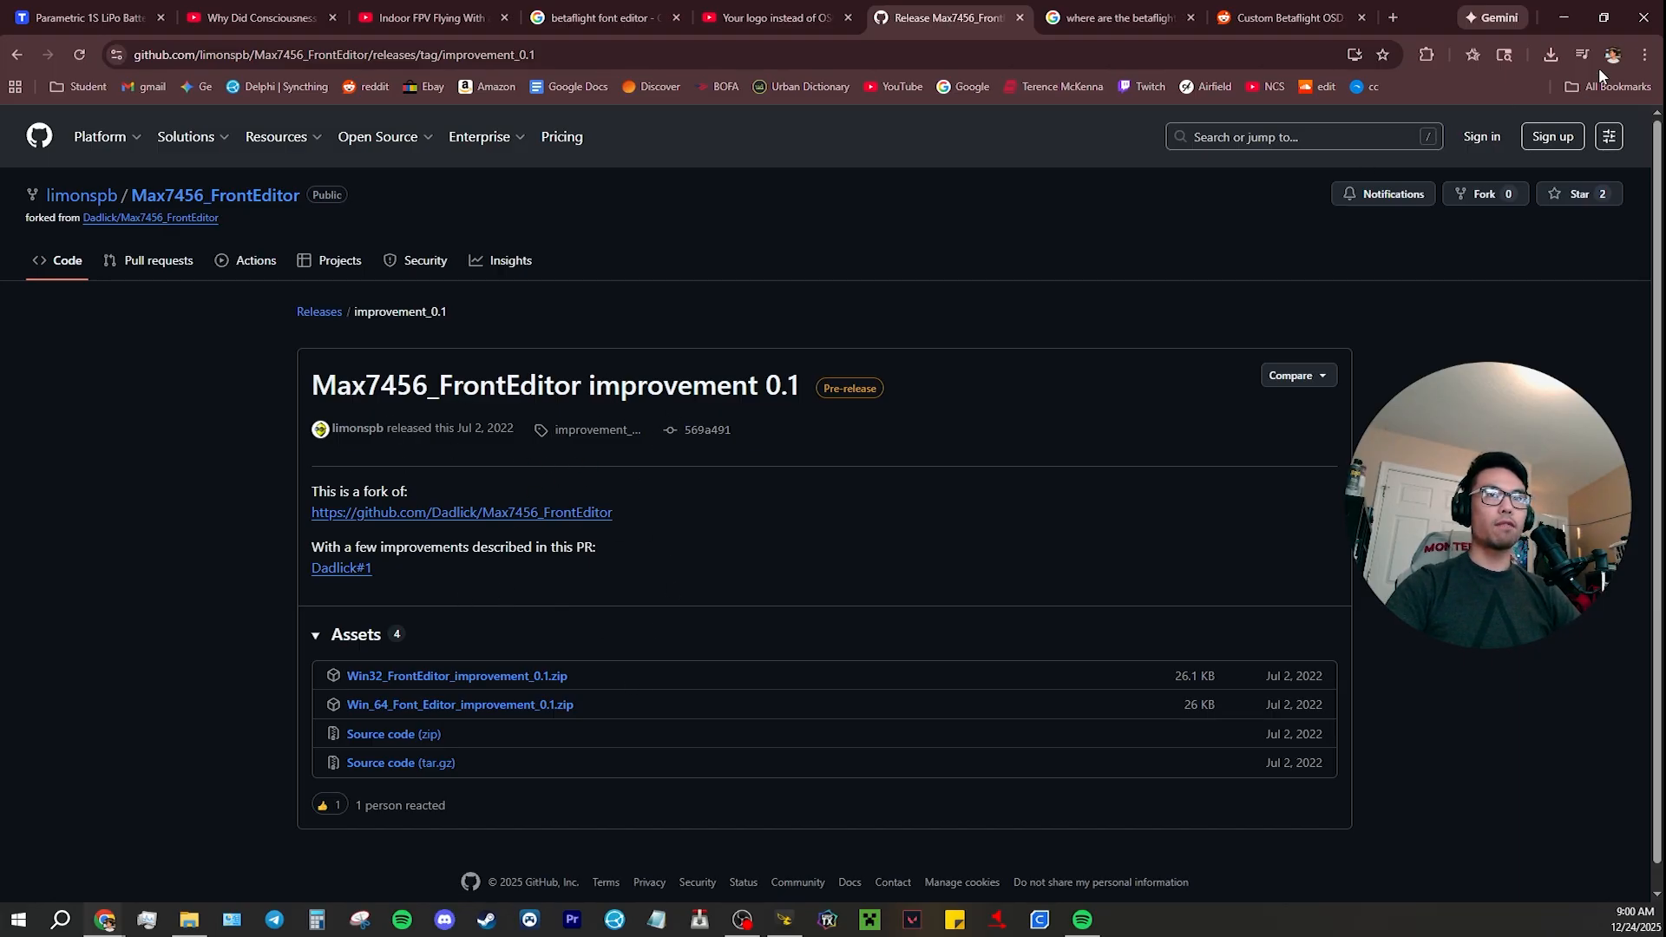
left_click(1551, 54)
left_click(1403, 139)
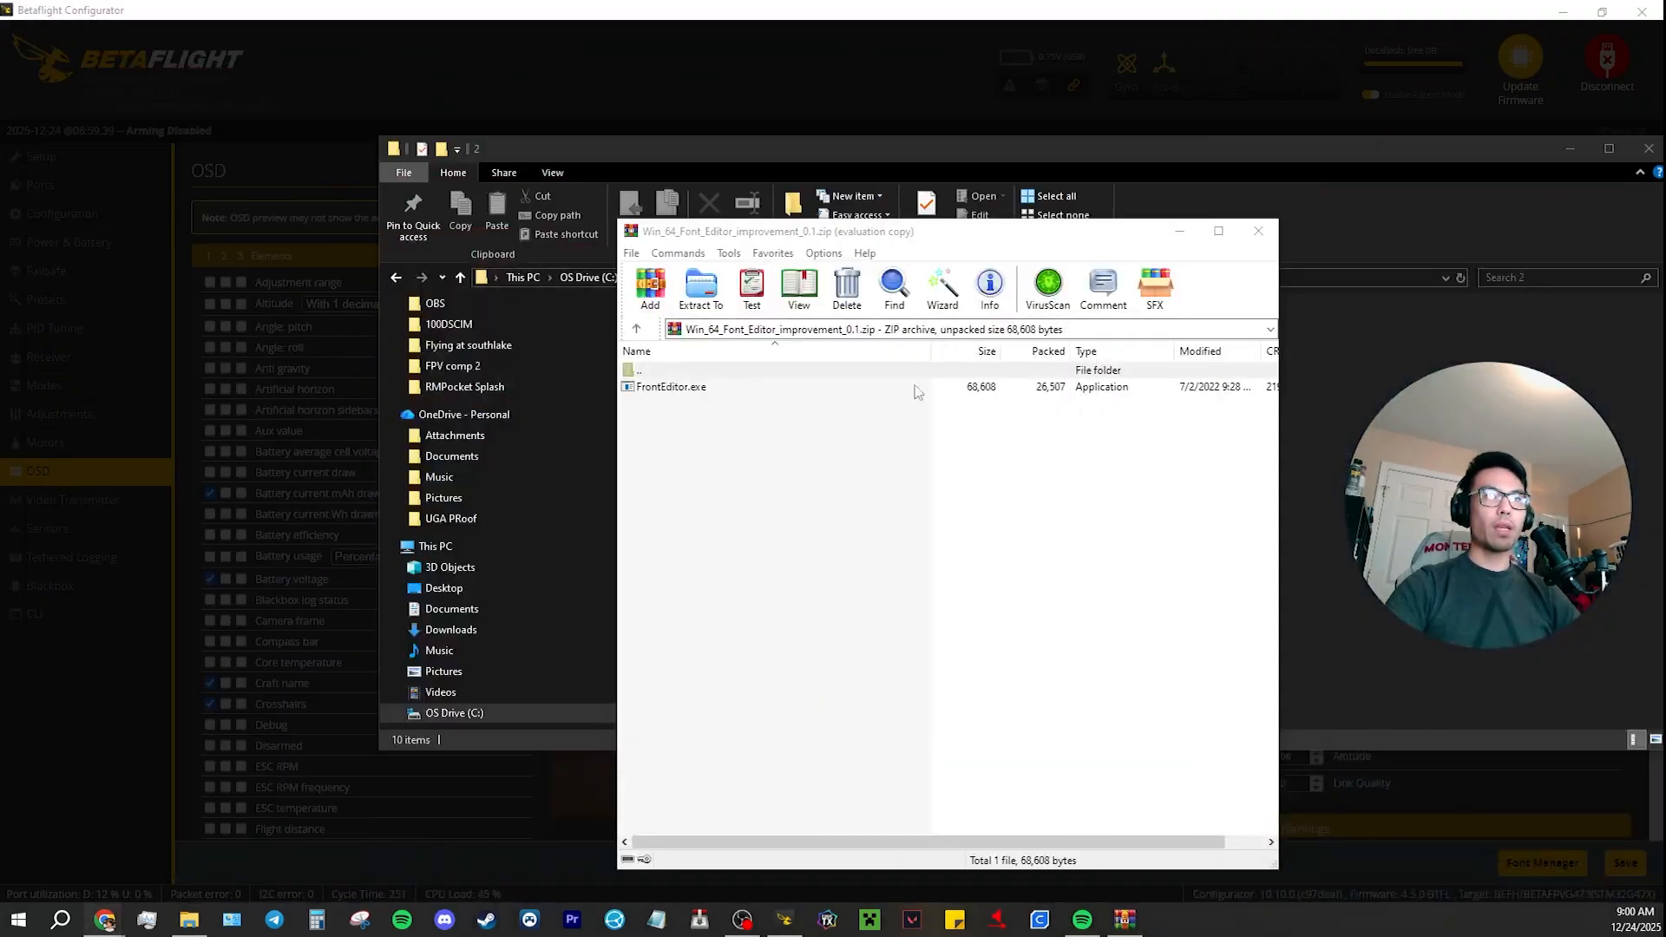
double_click(659, 387)
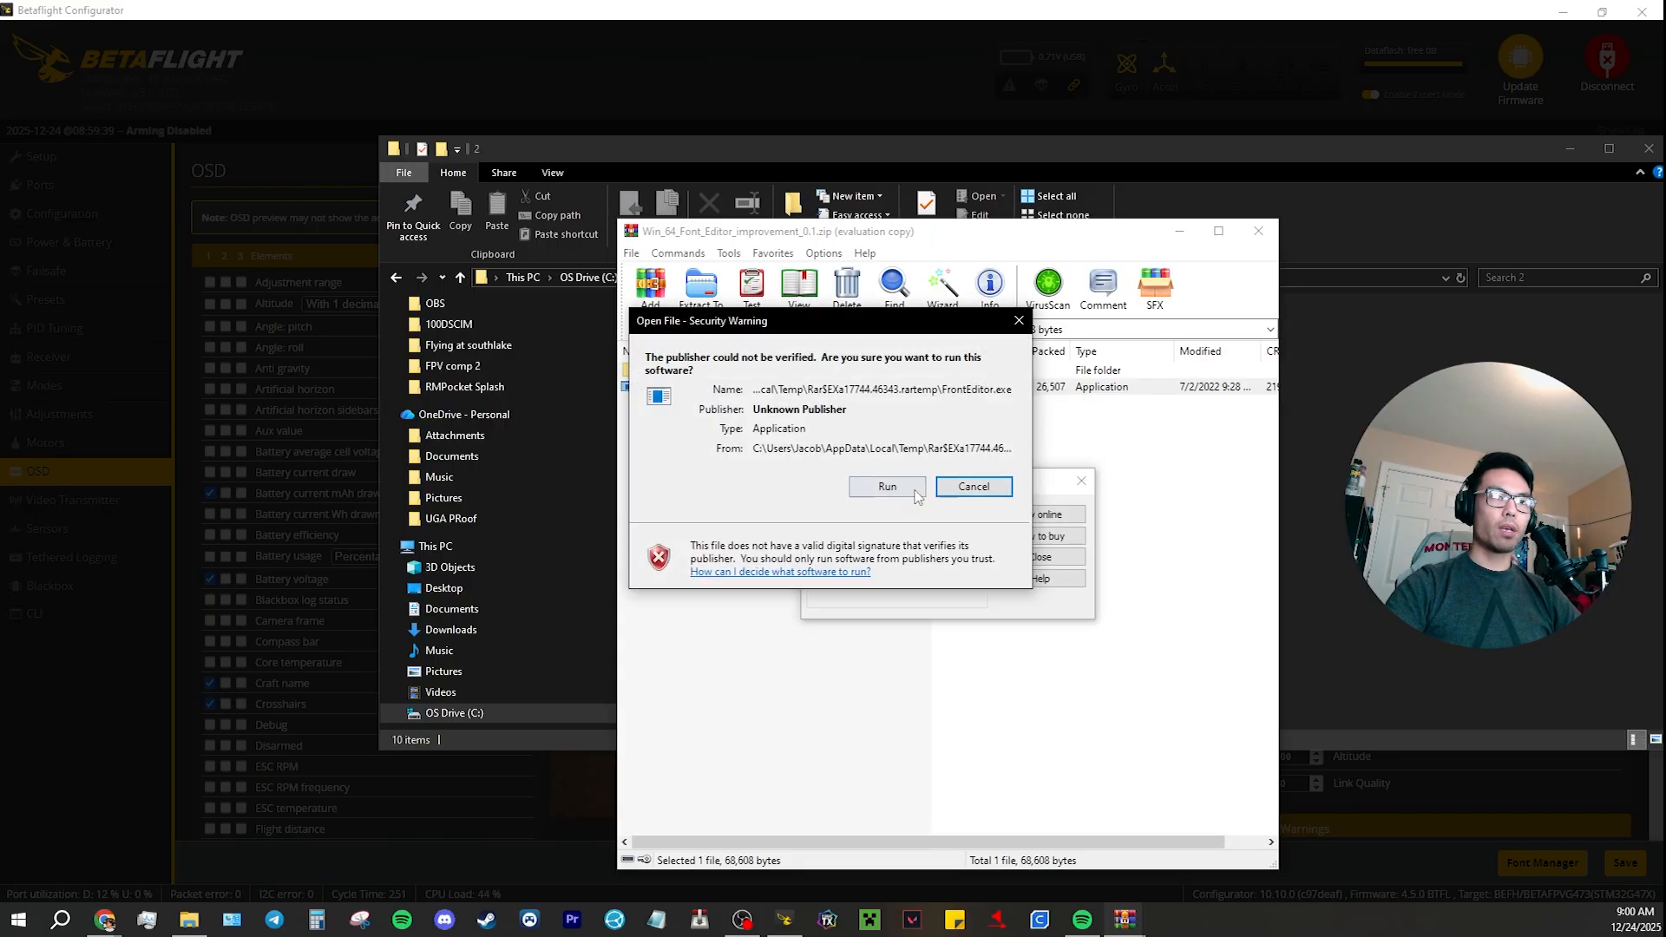
left_click(915, 491)
left_click(1081, 482)
left_click(1180, 233)
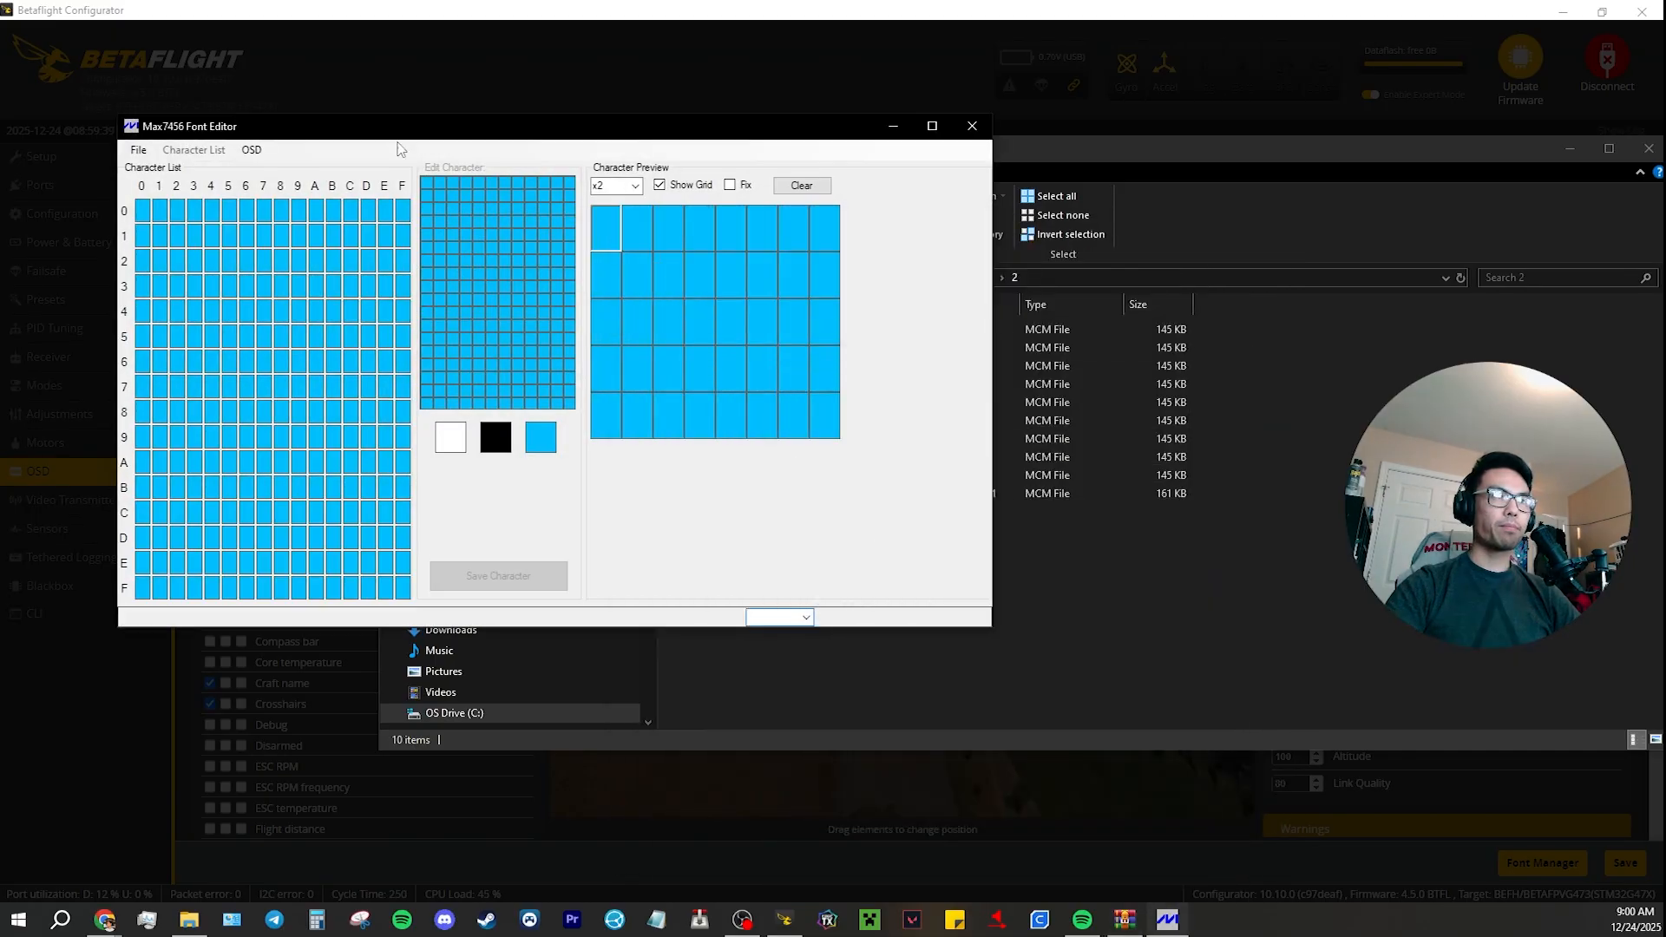
Open vision.mcm from the Betaflight-Configurator resources\osd\2 - Copy folder in the Max7456 Font Editor.
left_click_drag(382, 135, 740, 347)
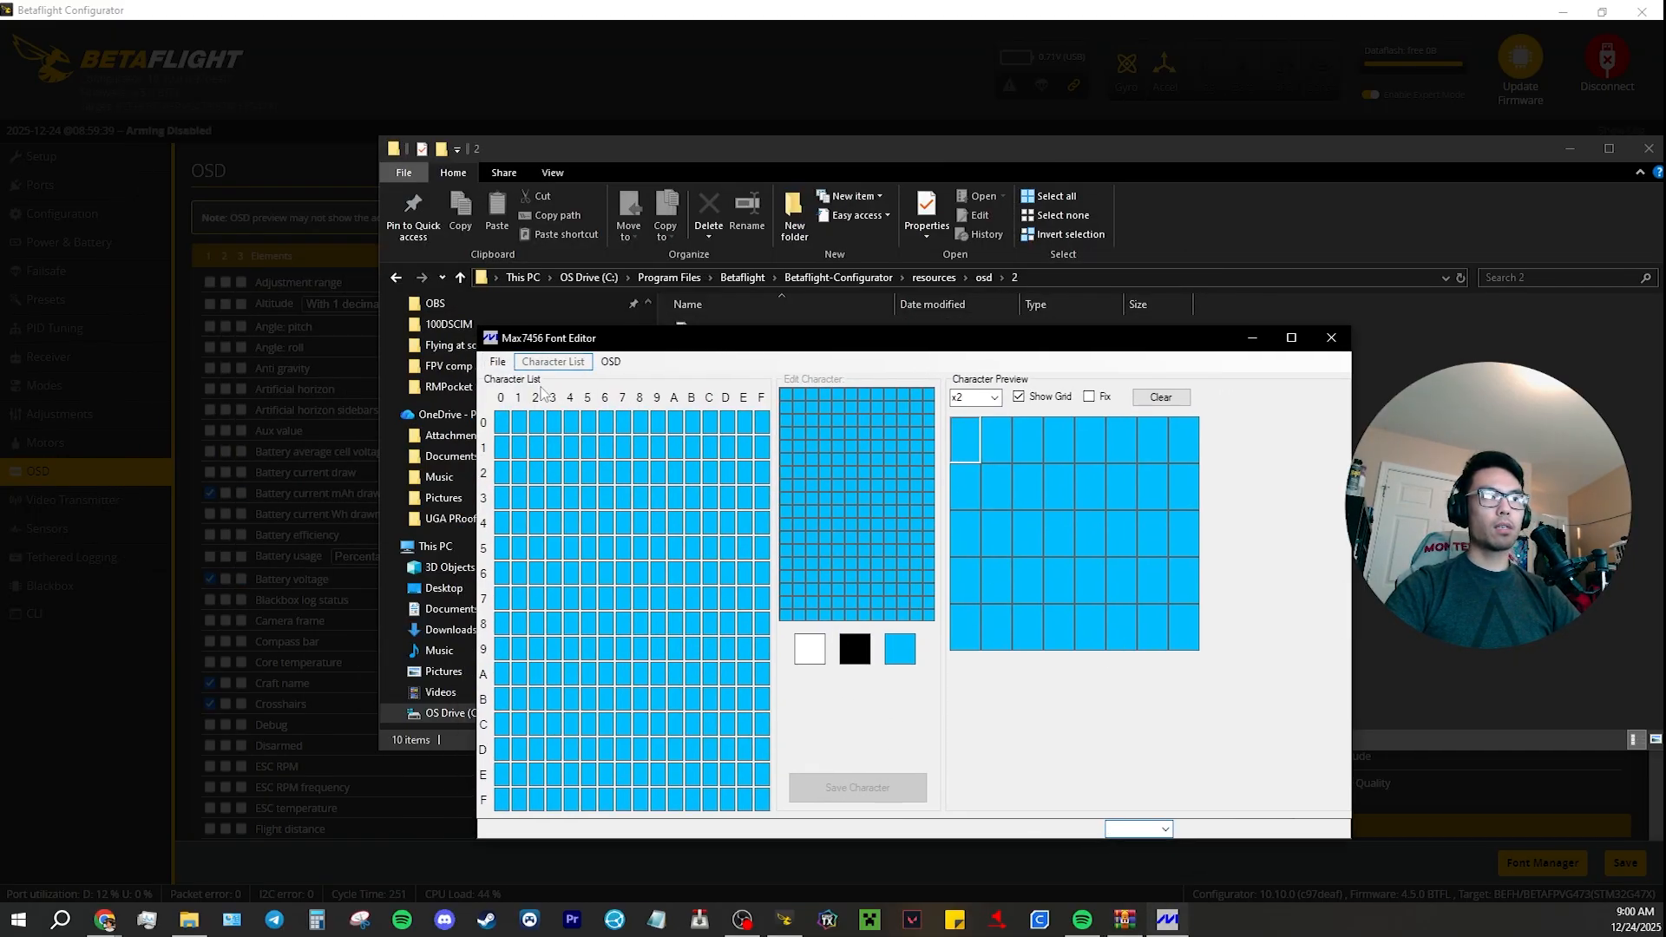
left_click(497, 361)
left_click(525, 382)
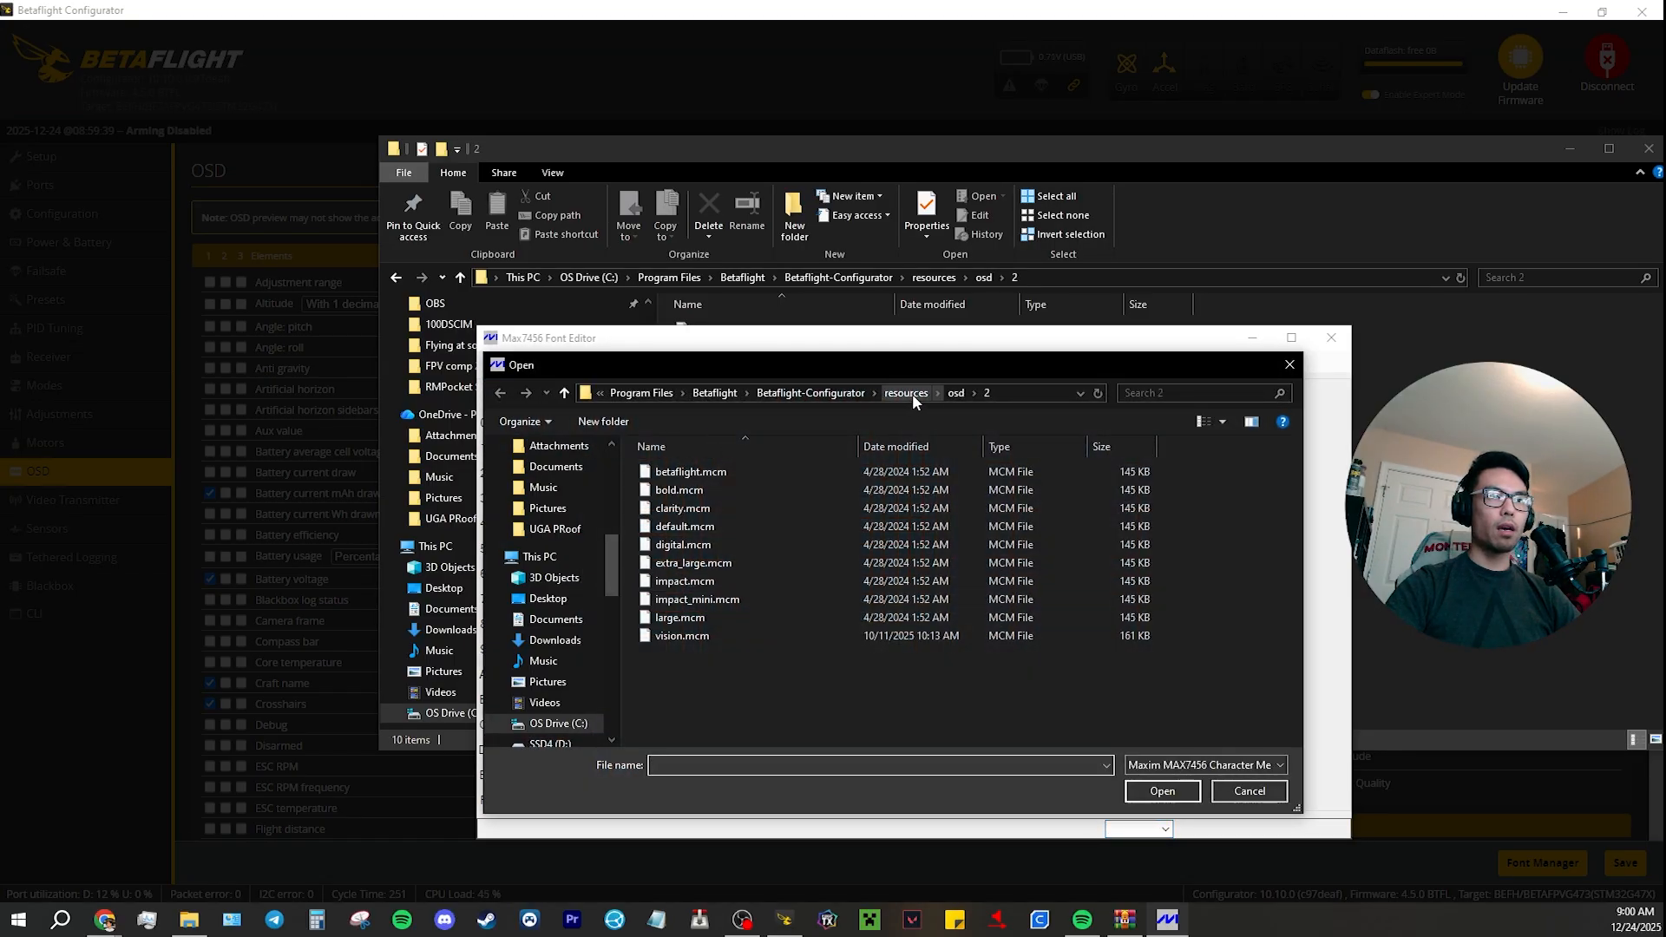
left_click(956, 393)
double_click(694, 471)
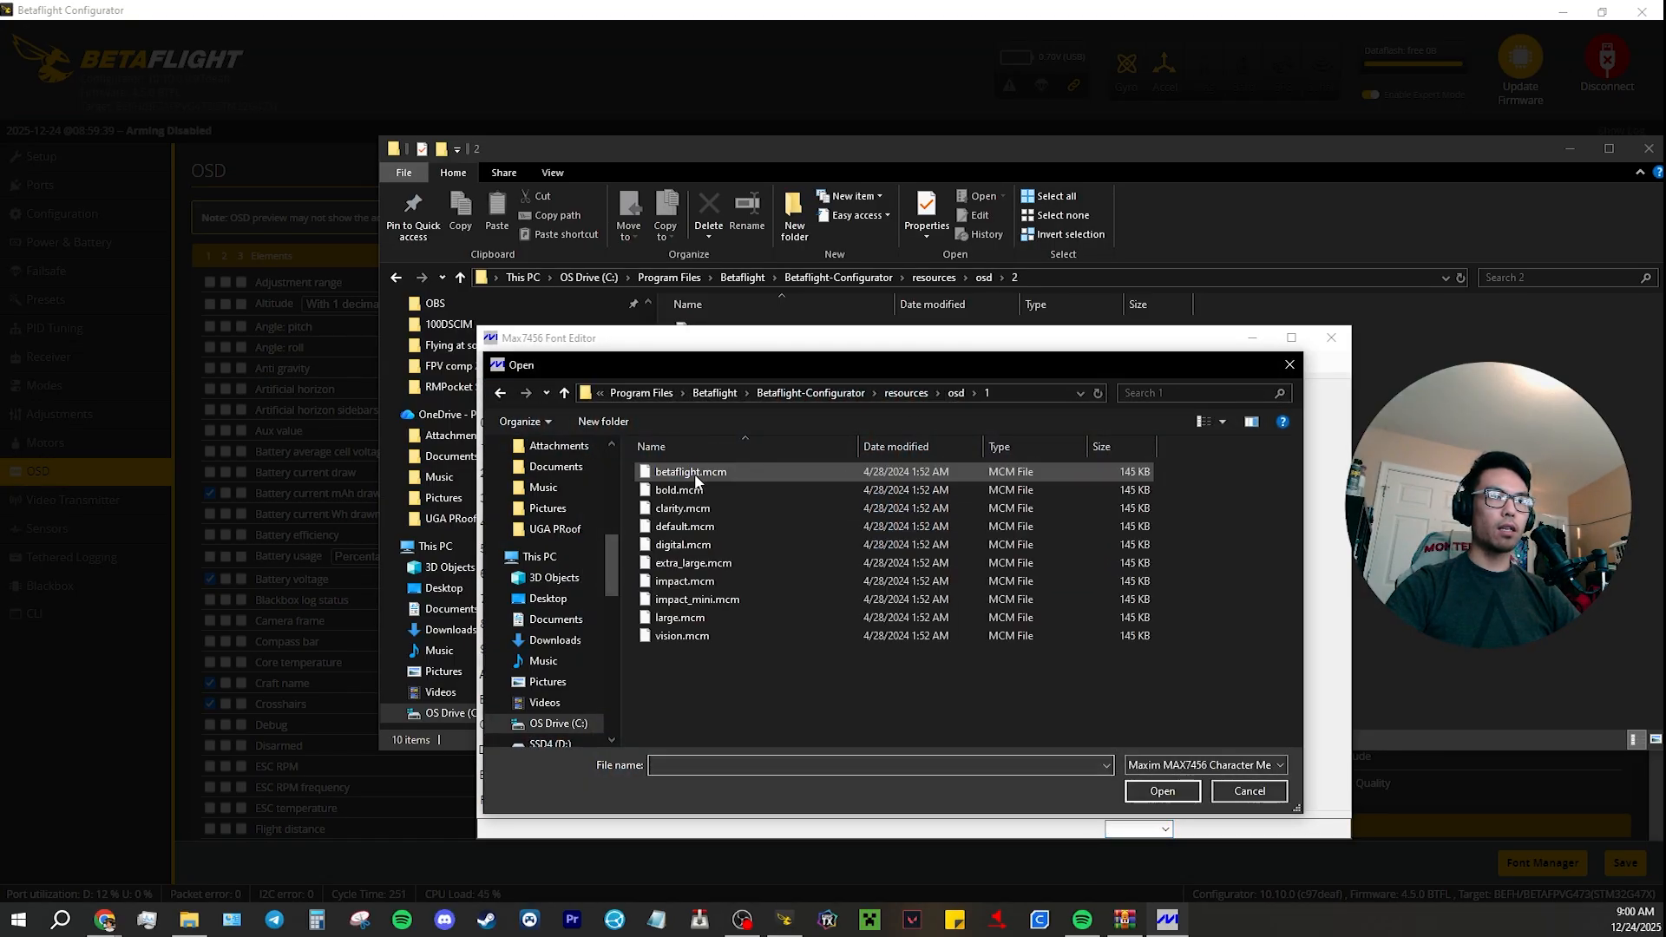
left_click(955, 393)
double_click(778, 511)
left_click(673, 636)
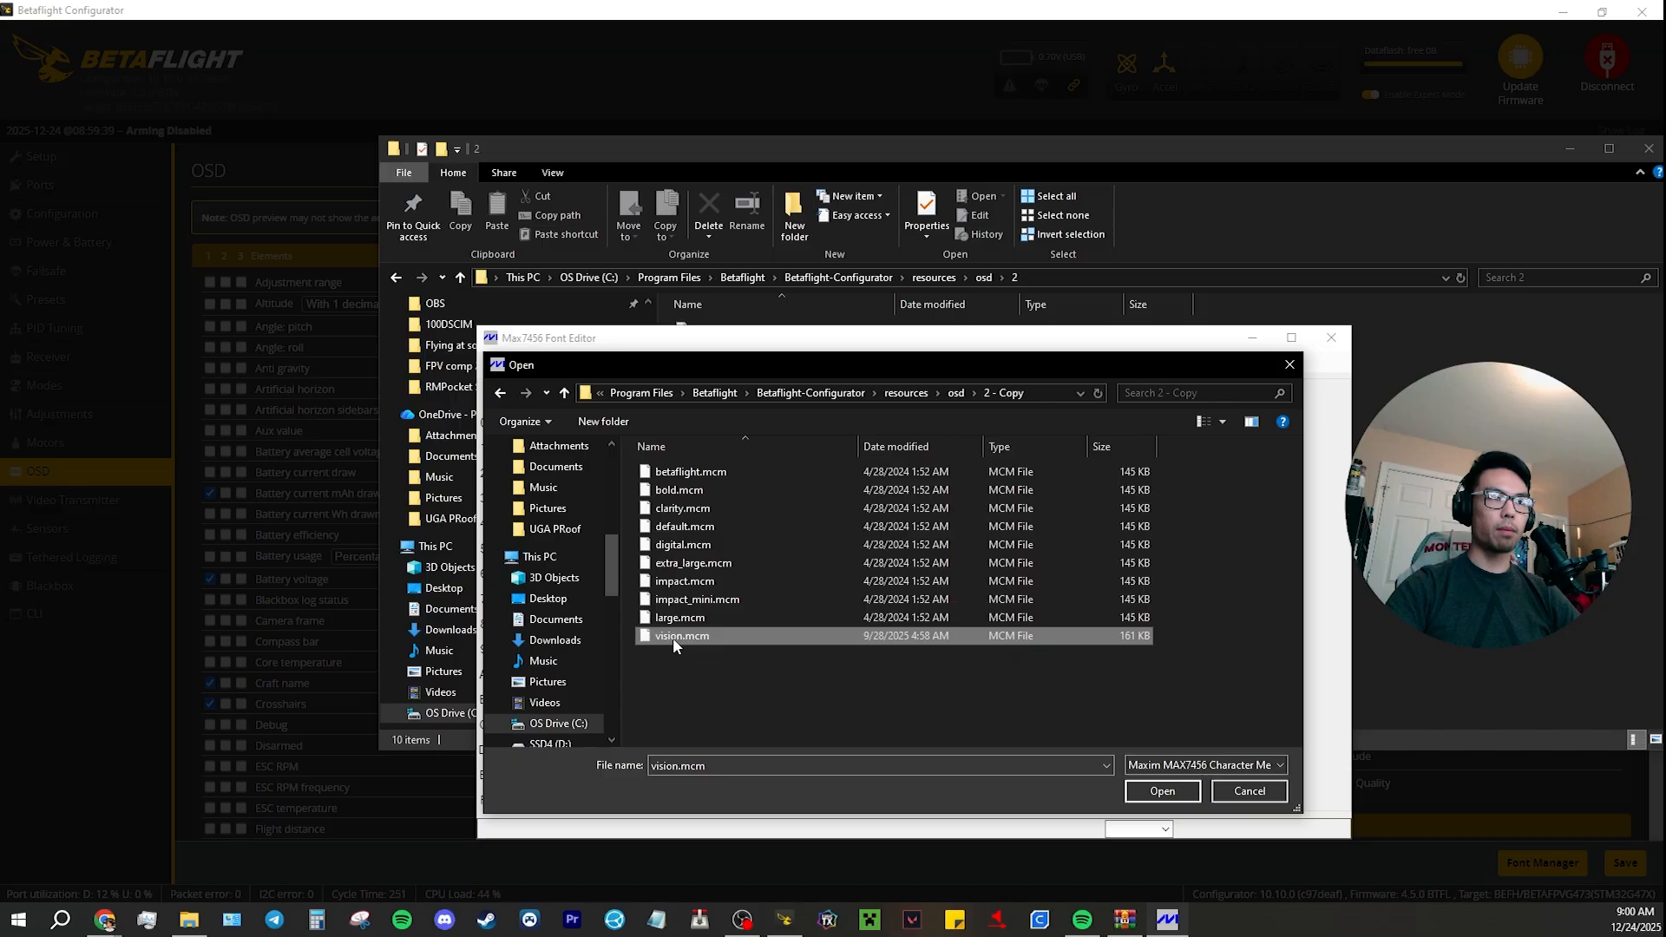
double_click(788, 630)
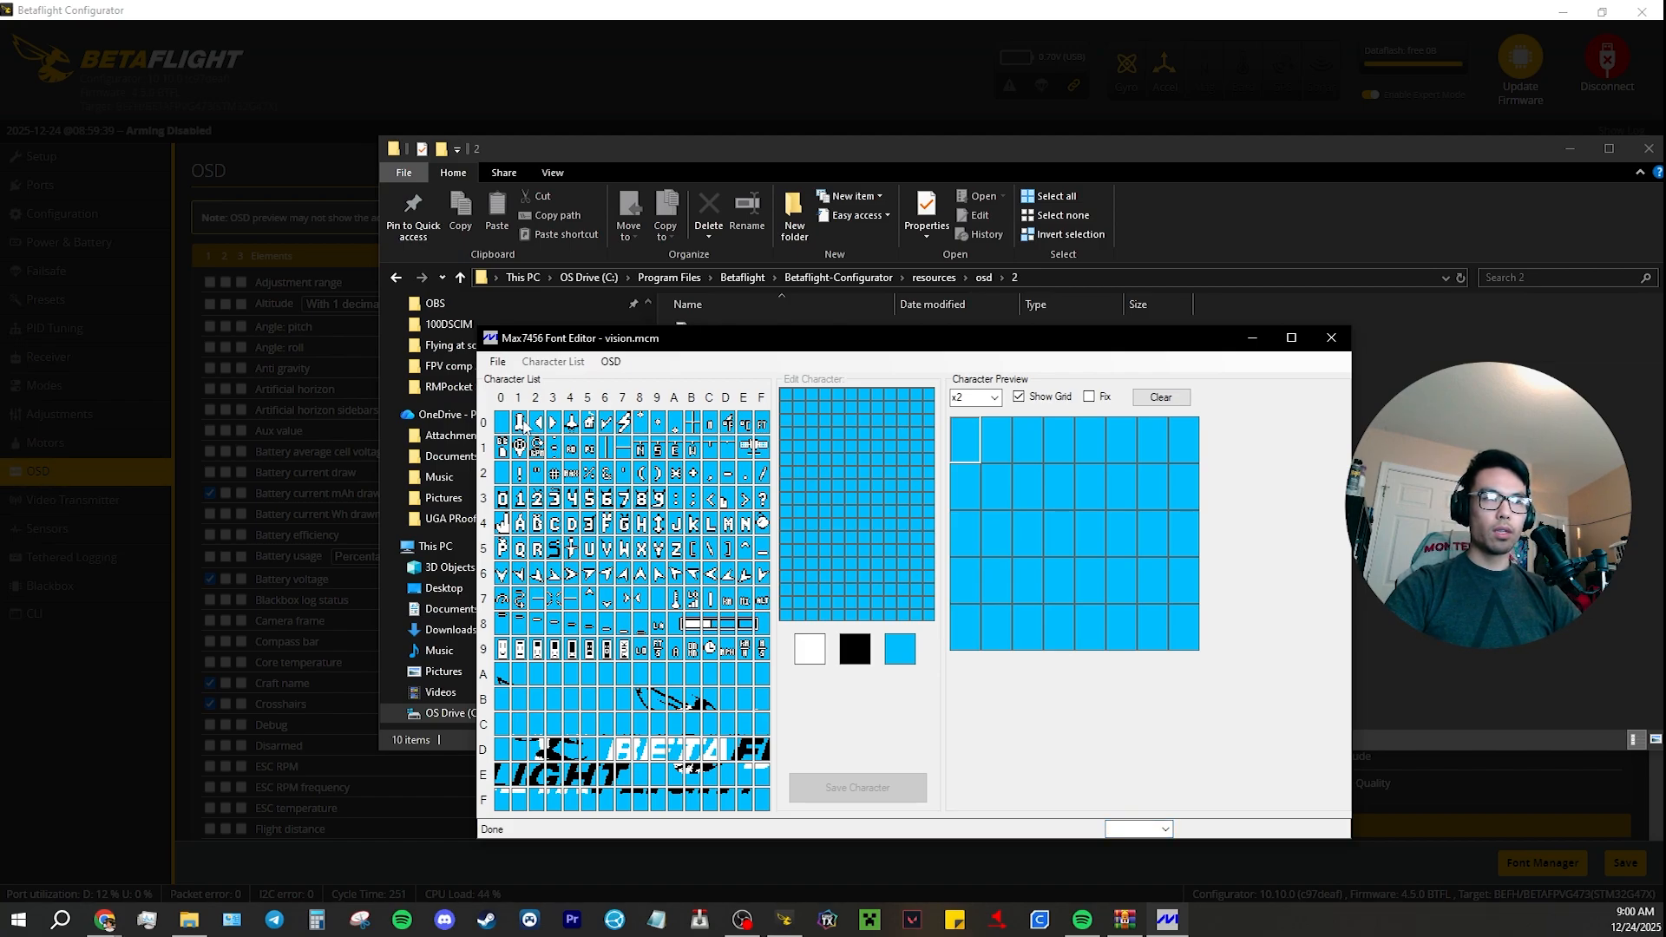
Examine the individual glyphs in row 0 of the character list, from column 1 through column F.
left_click(520, 423)
left_click(537, 423)
left_click(555, 422)
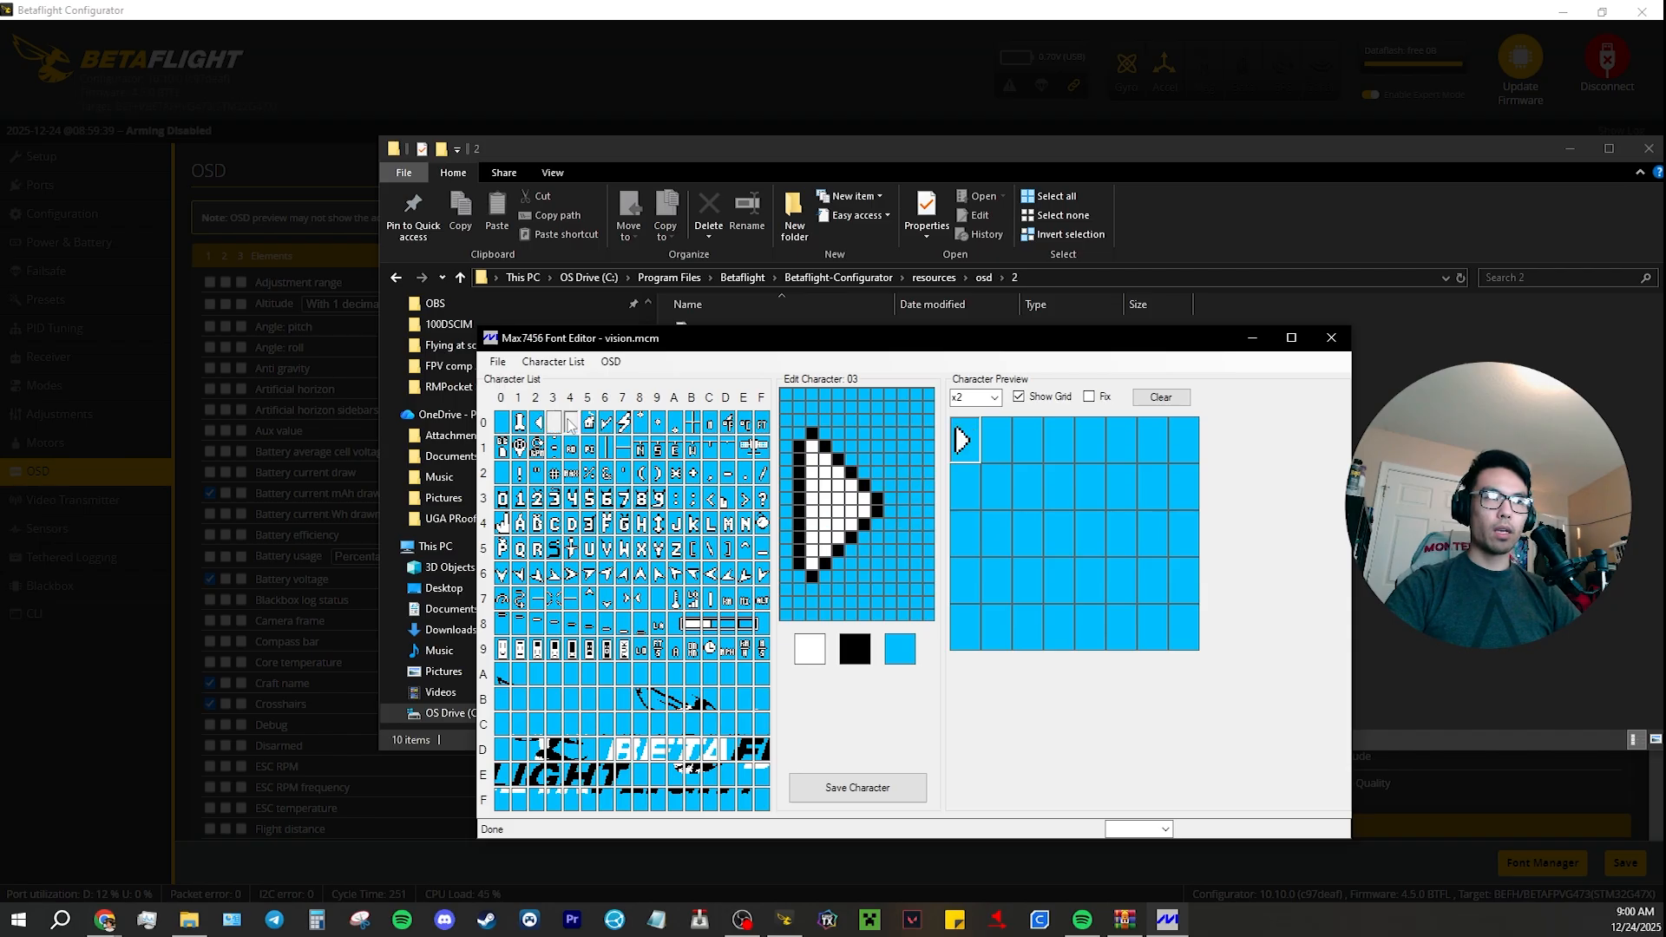
left_click(571, 422)
left_click(588, 422)
left_click(606, 422)
left_click(623, 423)
left_click(640, 423)
left_click(657, 422)
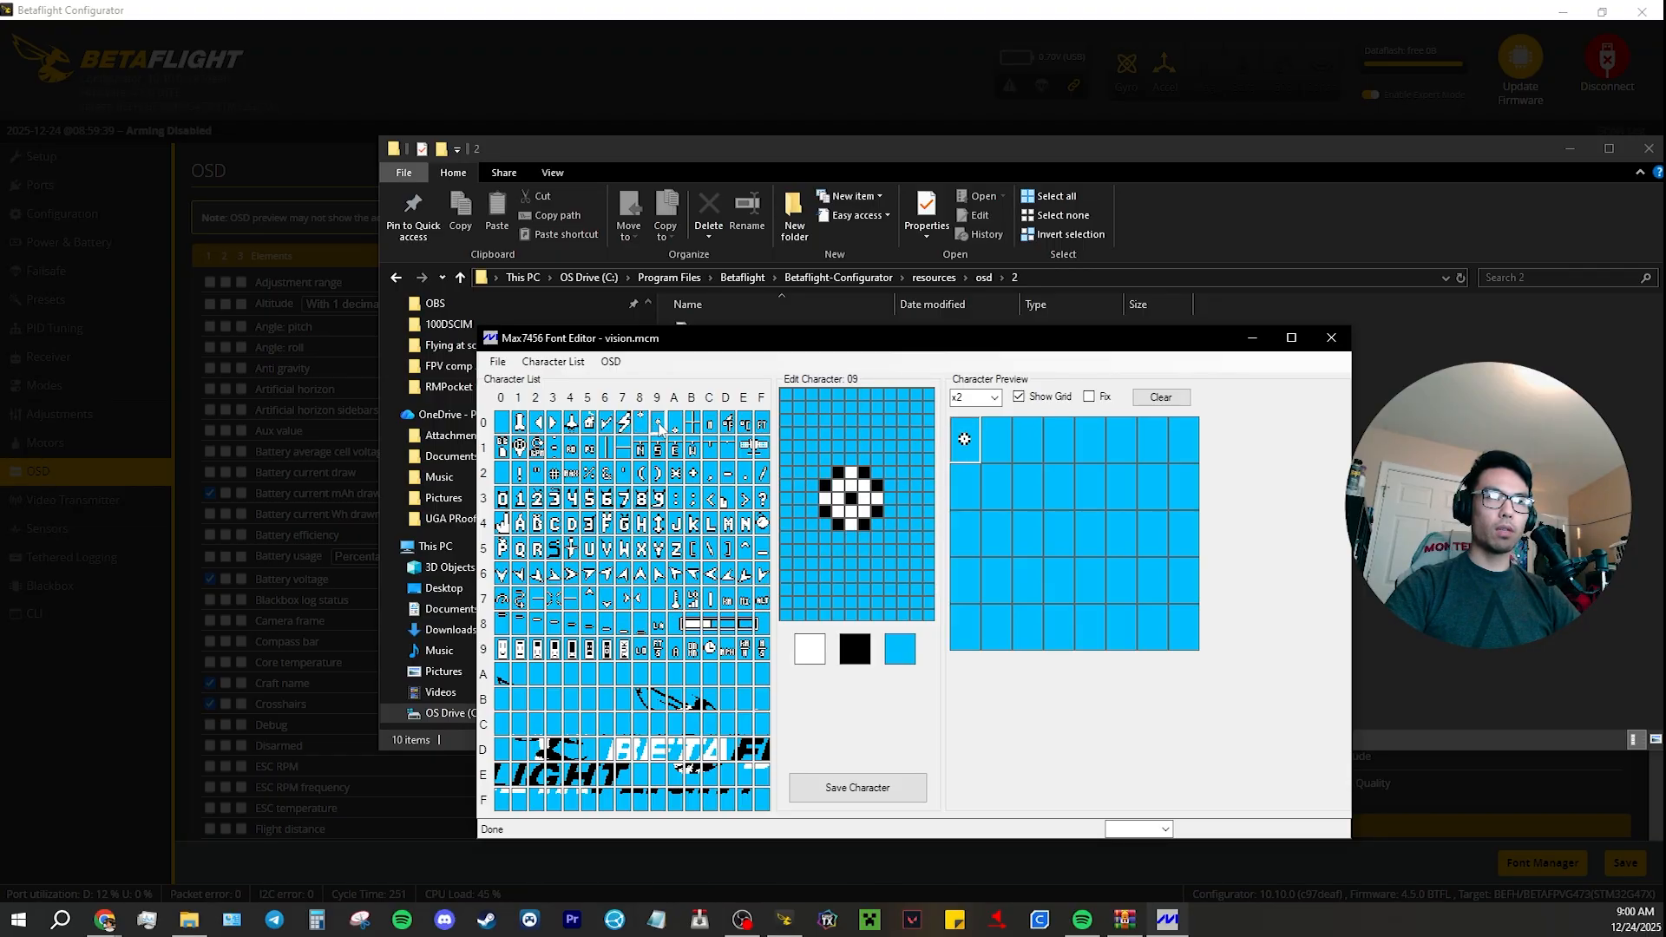
left_click(710, 424)
left_click(728, 423)
left_click(744, 427)
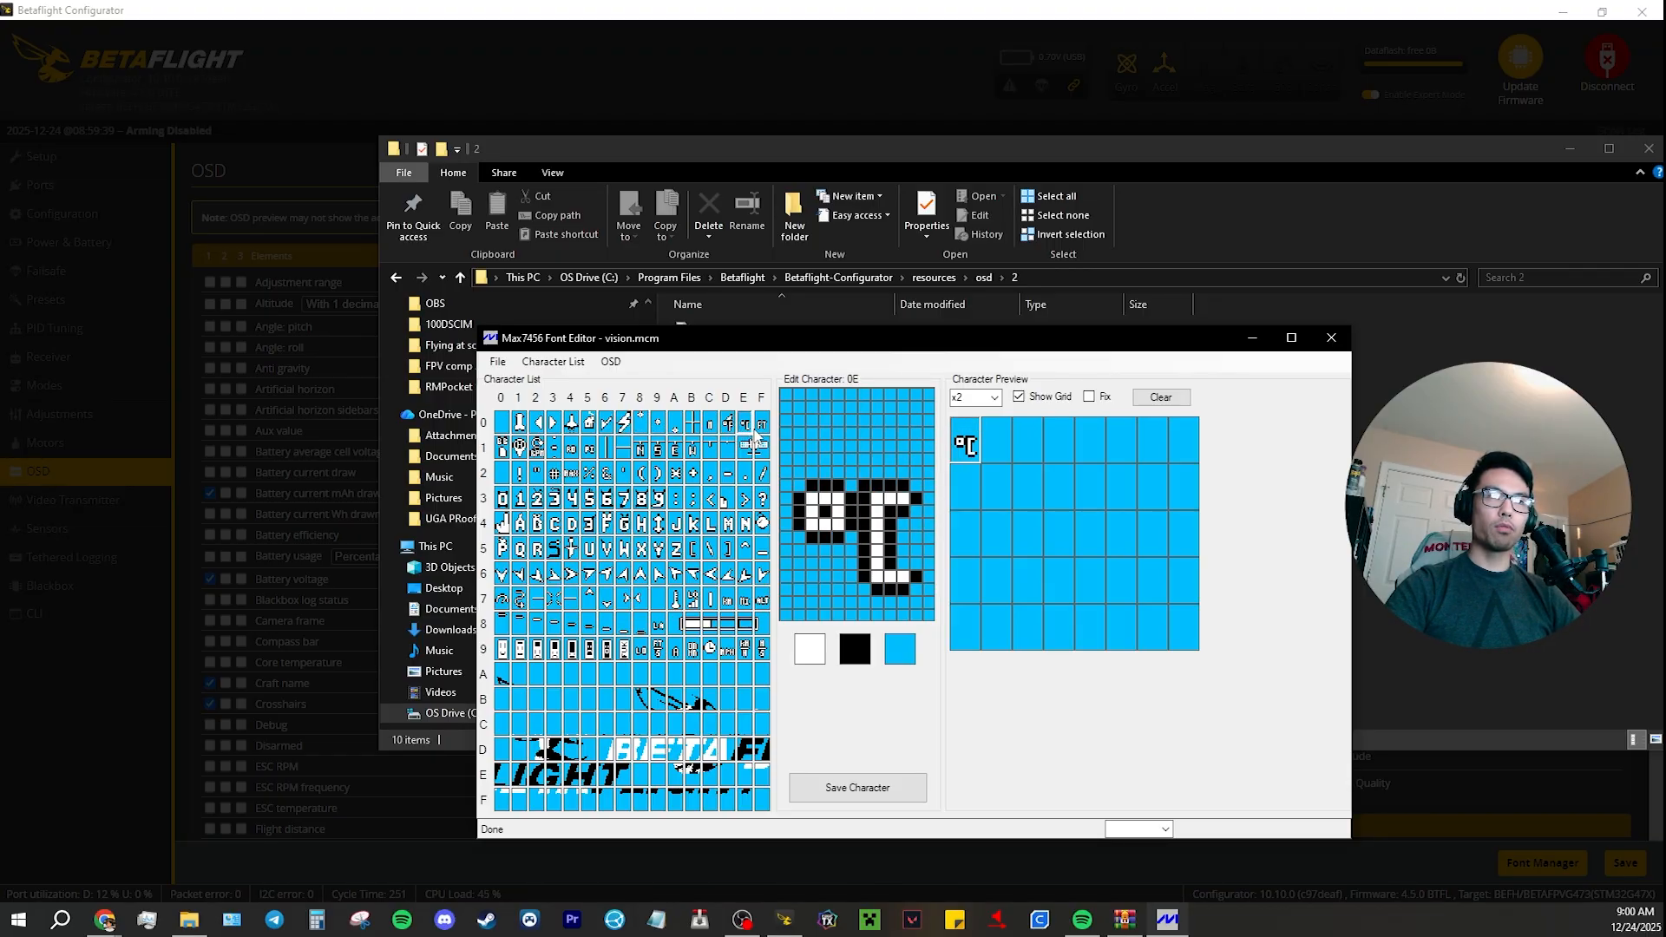
left_click(761, 427)
Examine several glyphs in row 1 of the character list.
left_click(762, 448)
left_click(744, 448)
left_click(728, 448)
left_click(657, 449)
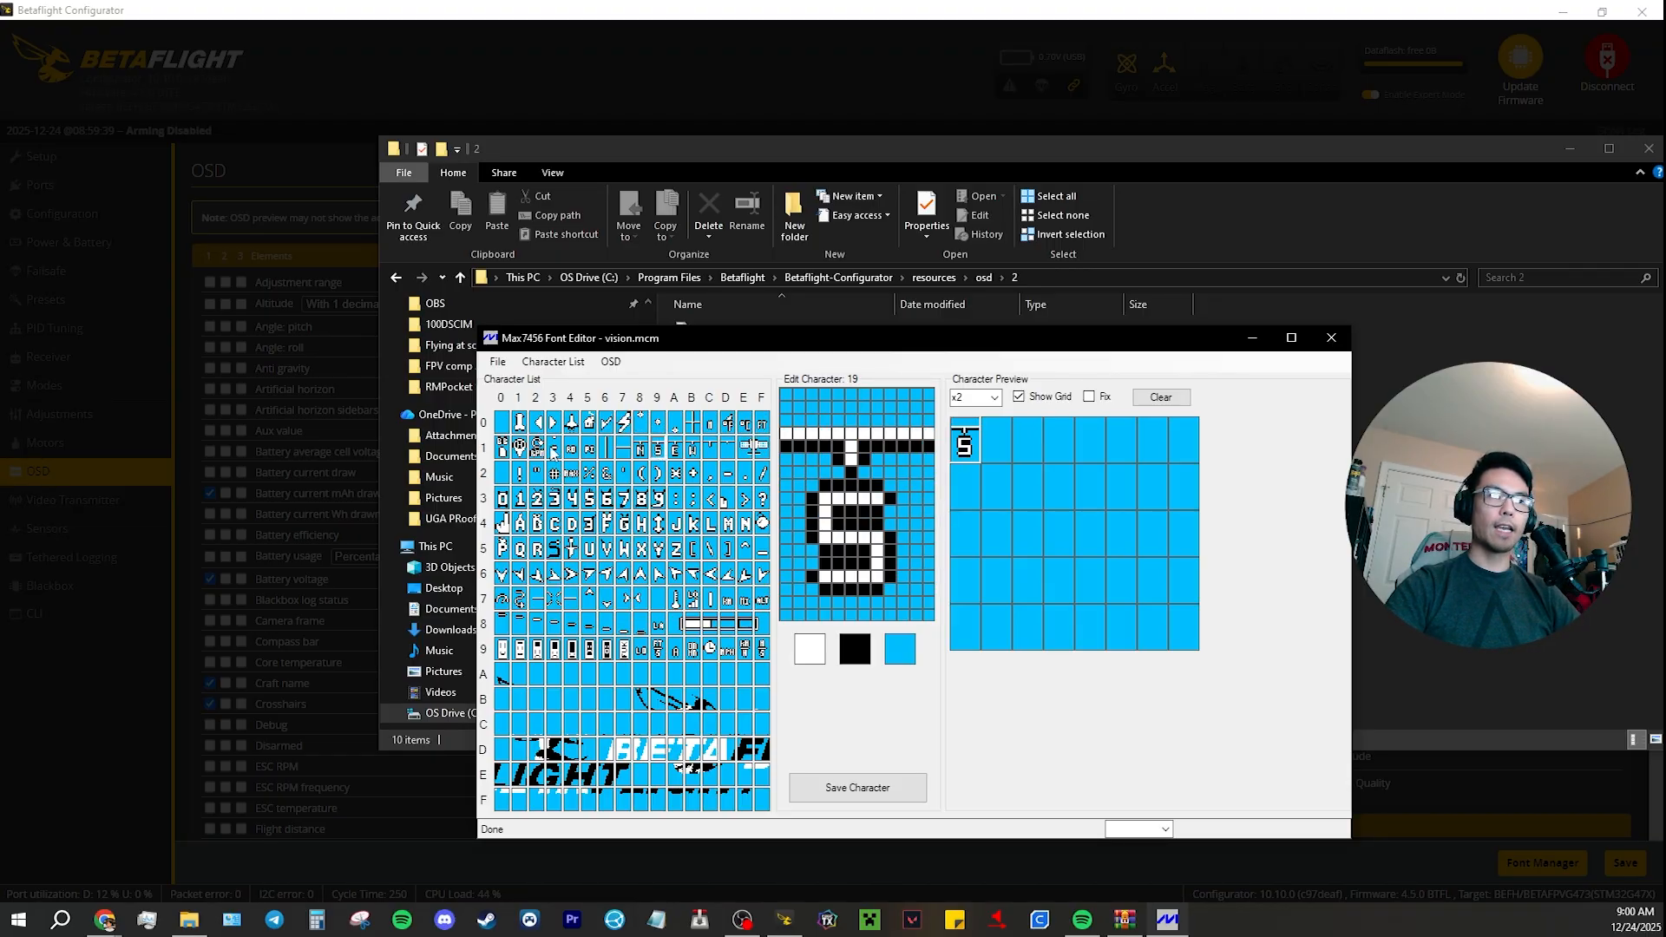
left_click(553, 452)
left_click(501, 453)
left_click(537, 453)
left_click(571, 453)
left_click(605, 454)
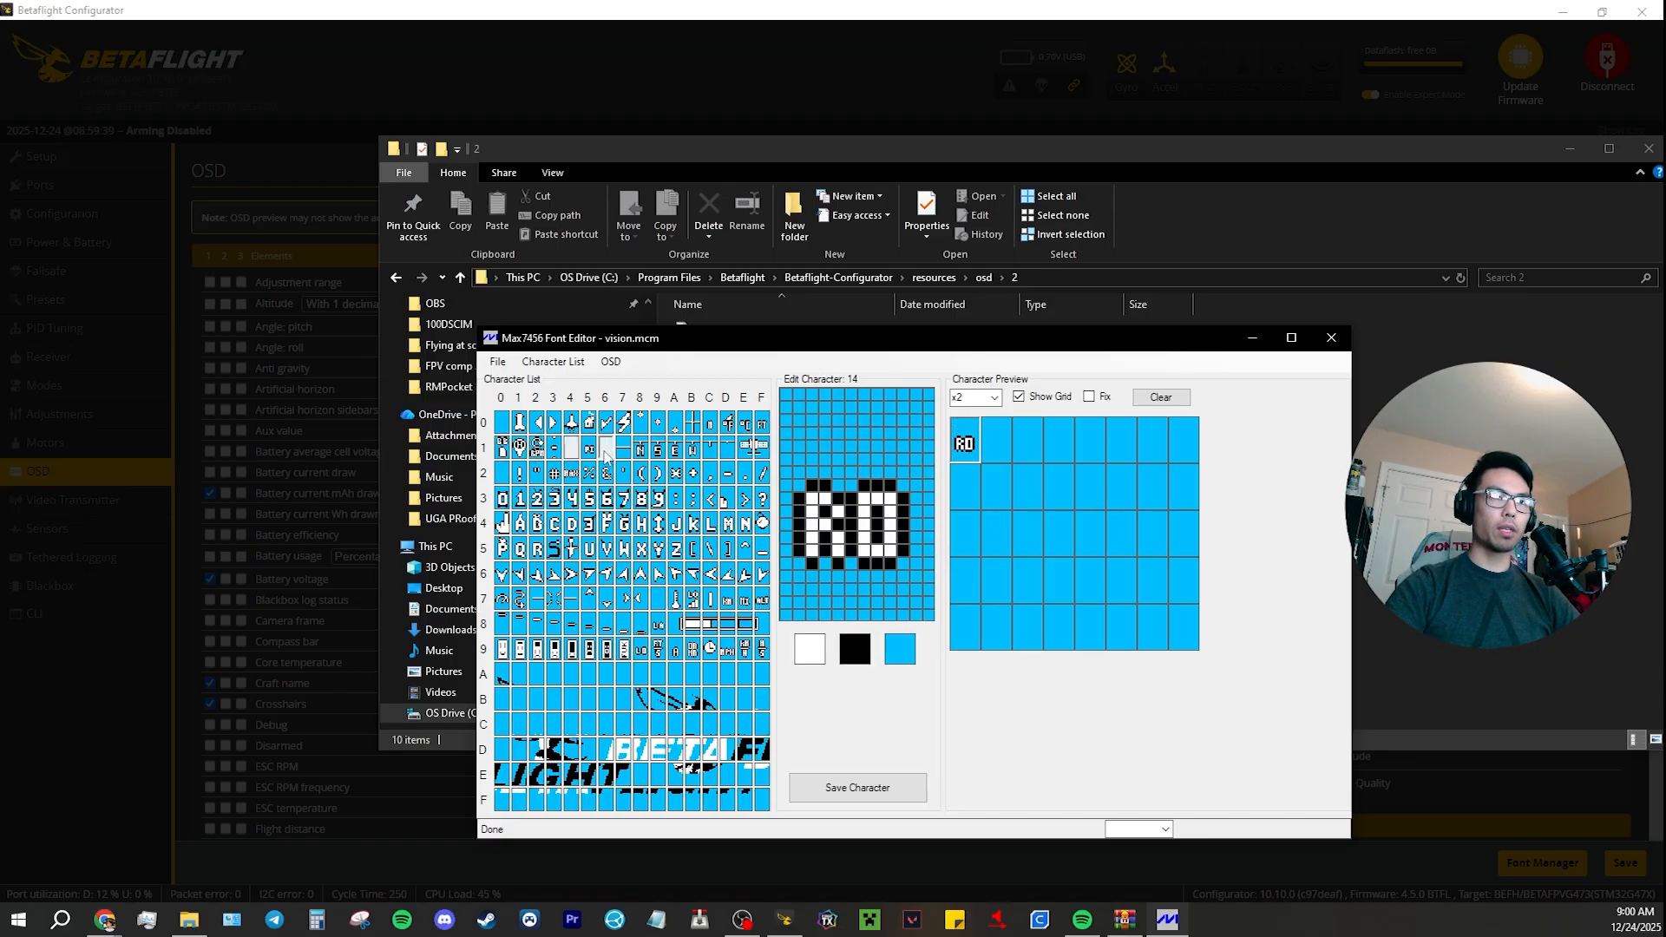
Try painting a few black pixels beside the zero in character 30, then clear them again.
left_click(519, 499)
left_click(502, 499)
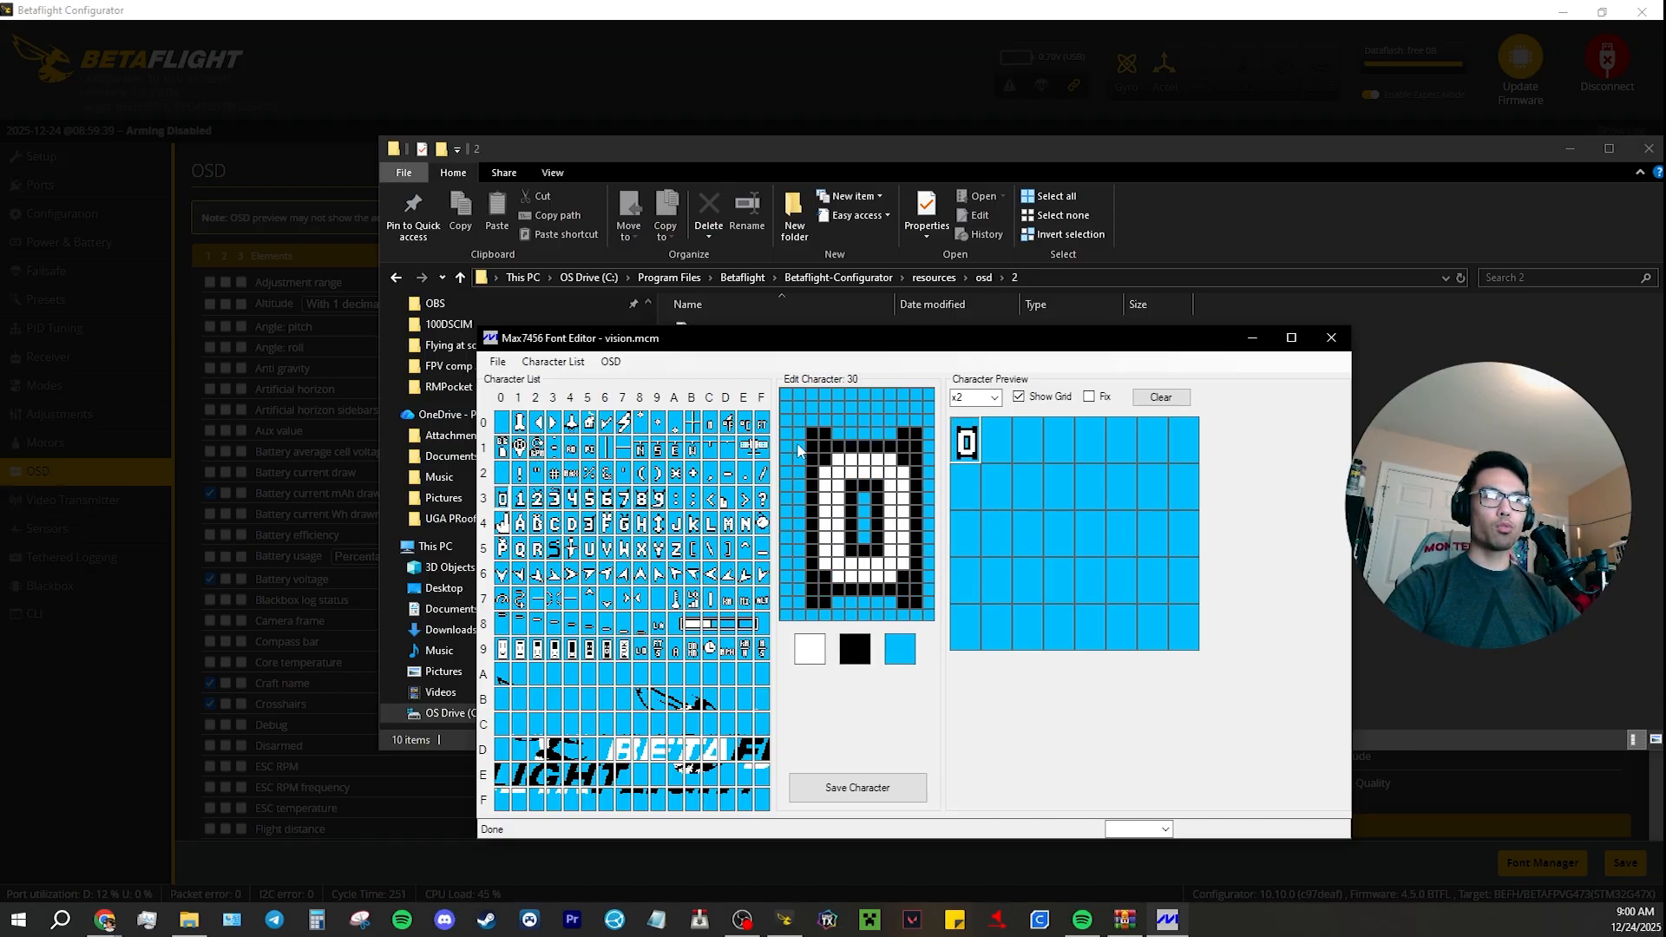
left_click(786, 433)
left_click(786, 460)
left_click(787, 474)
left_click(798, 523)
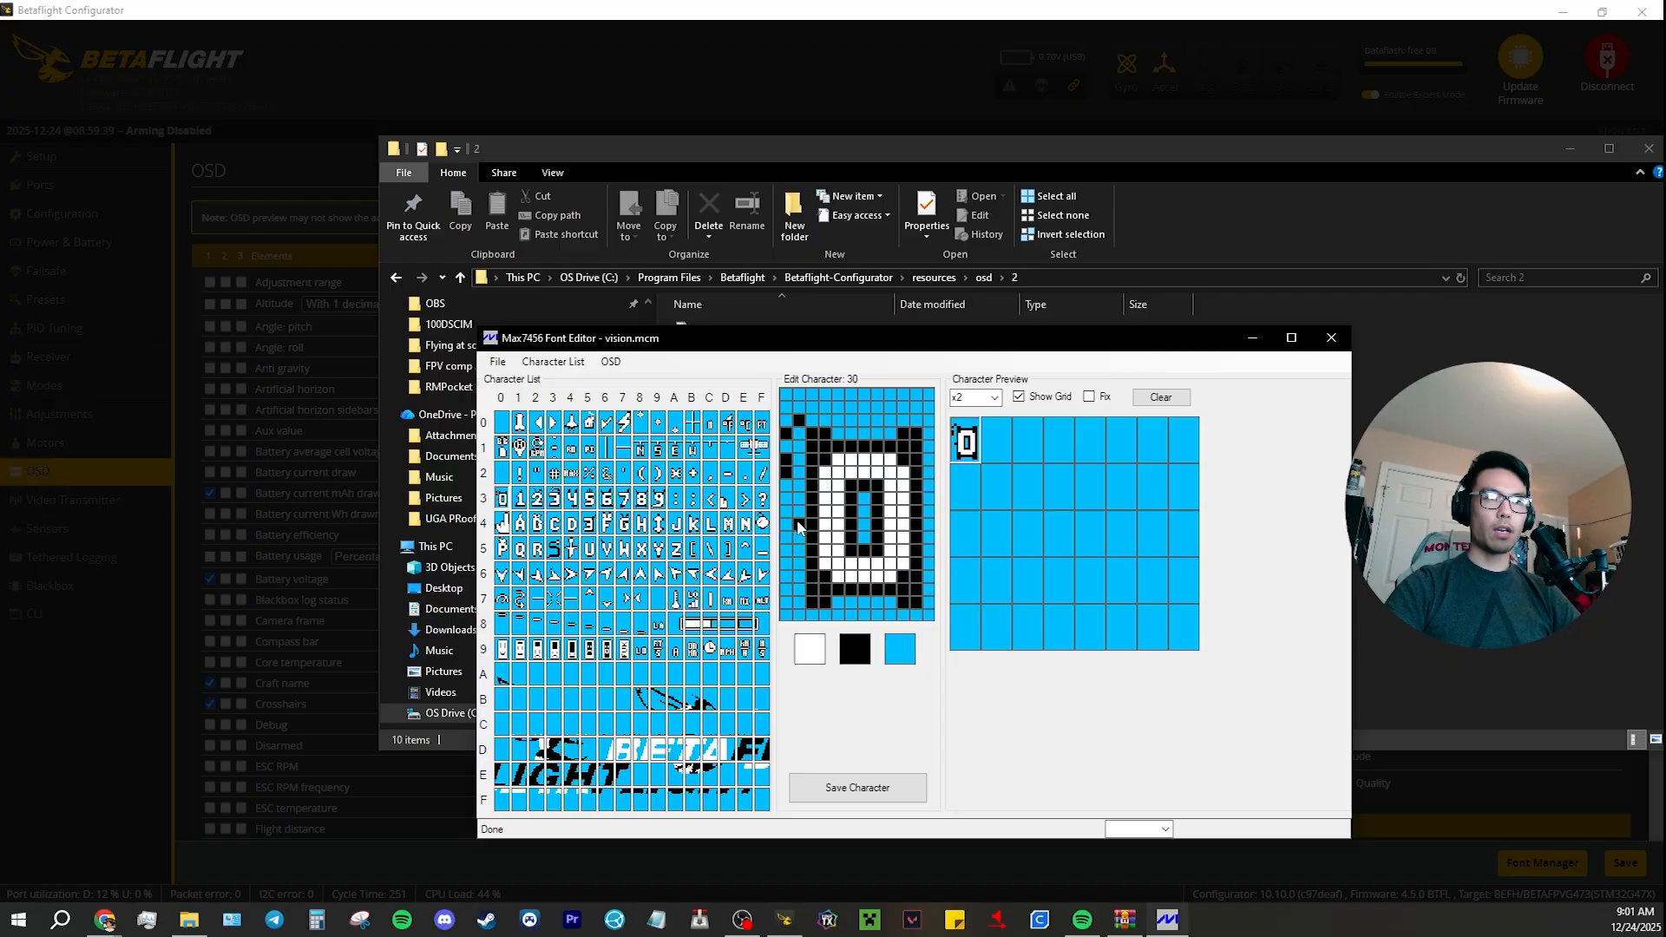
left_click(790, 463)
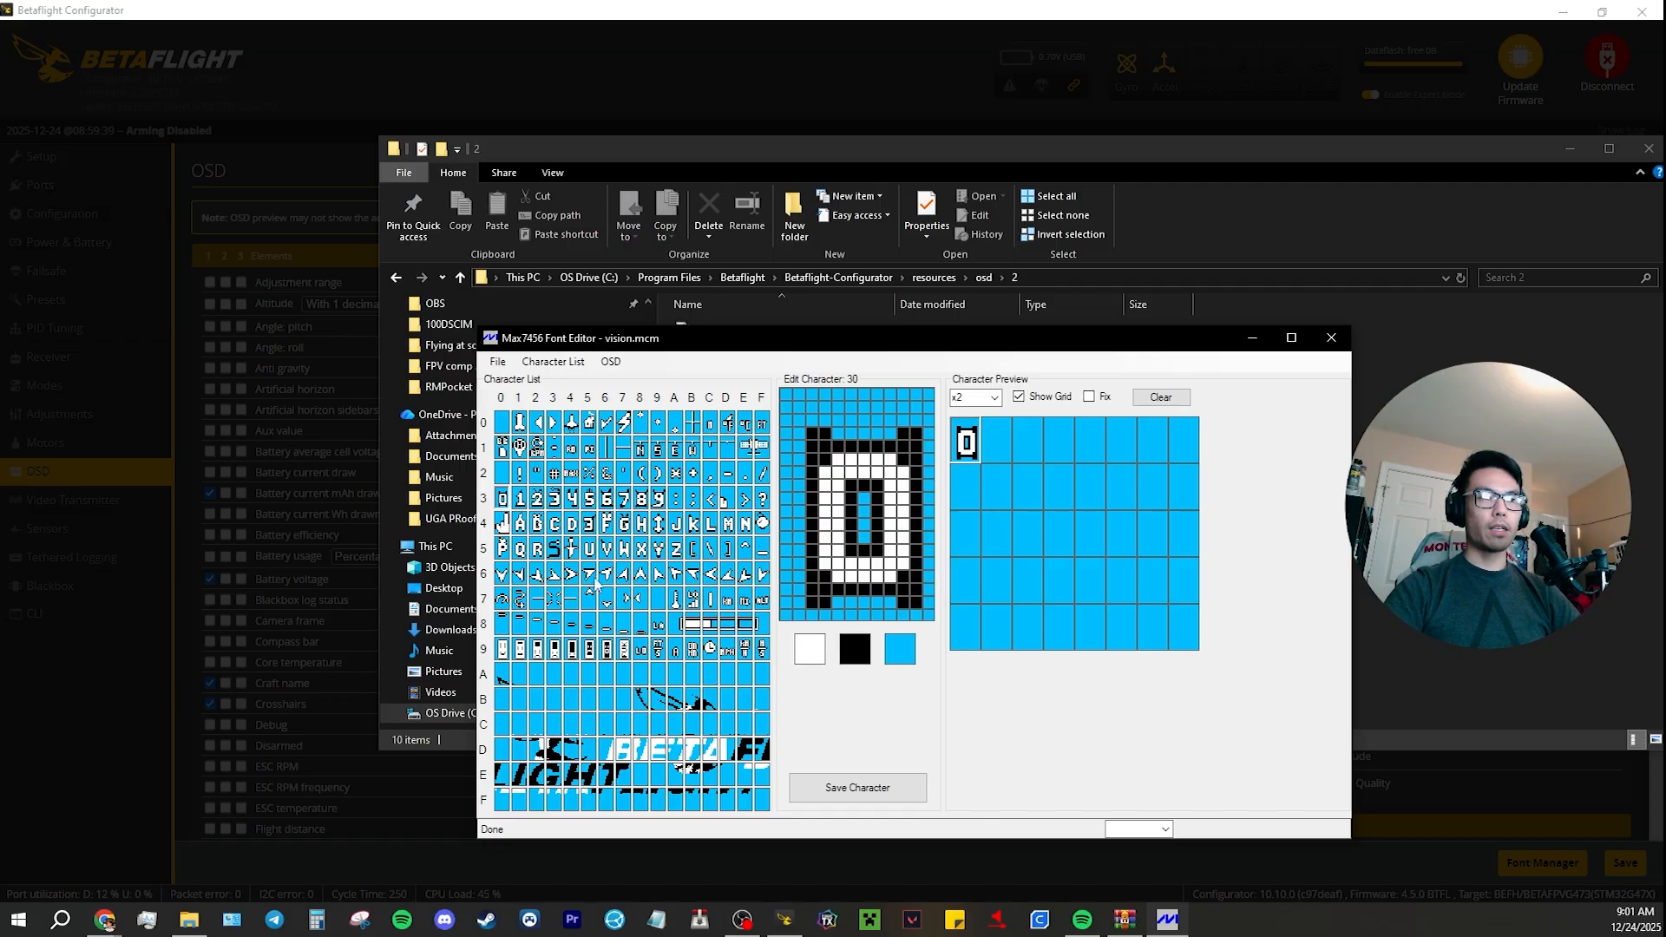
Save the zero glyph, character 30, to the character list.
left_click(553, 361)
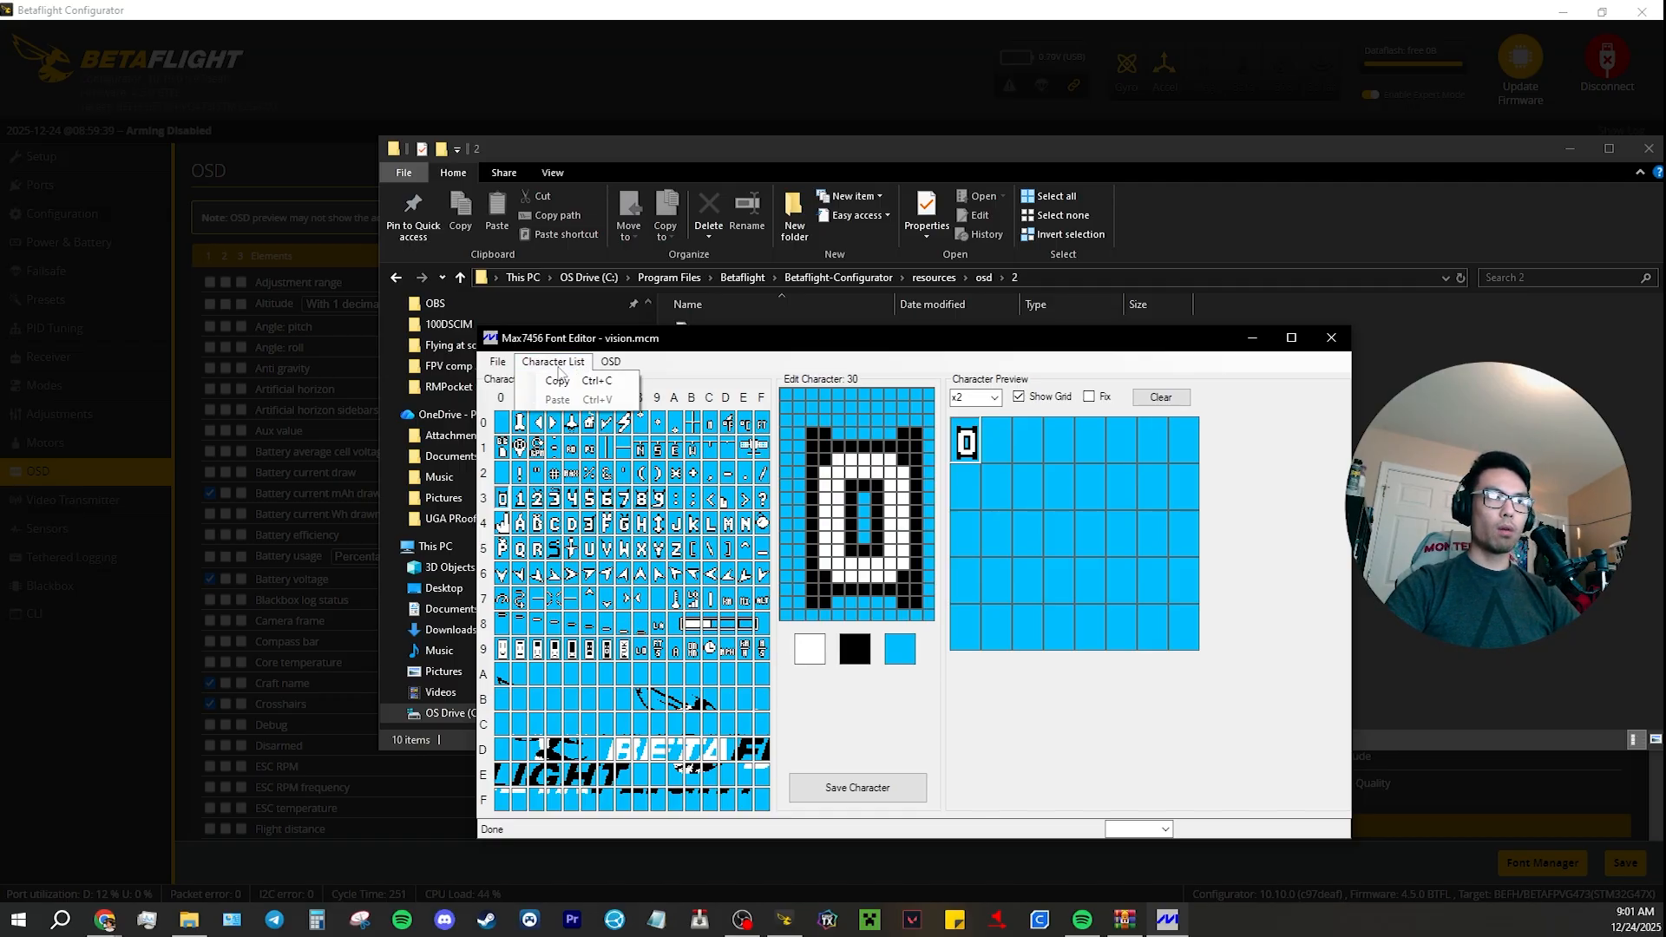
left_click(499, 363)
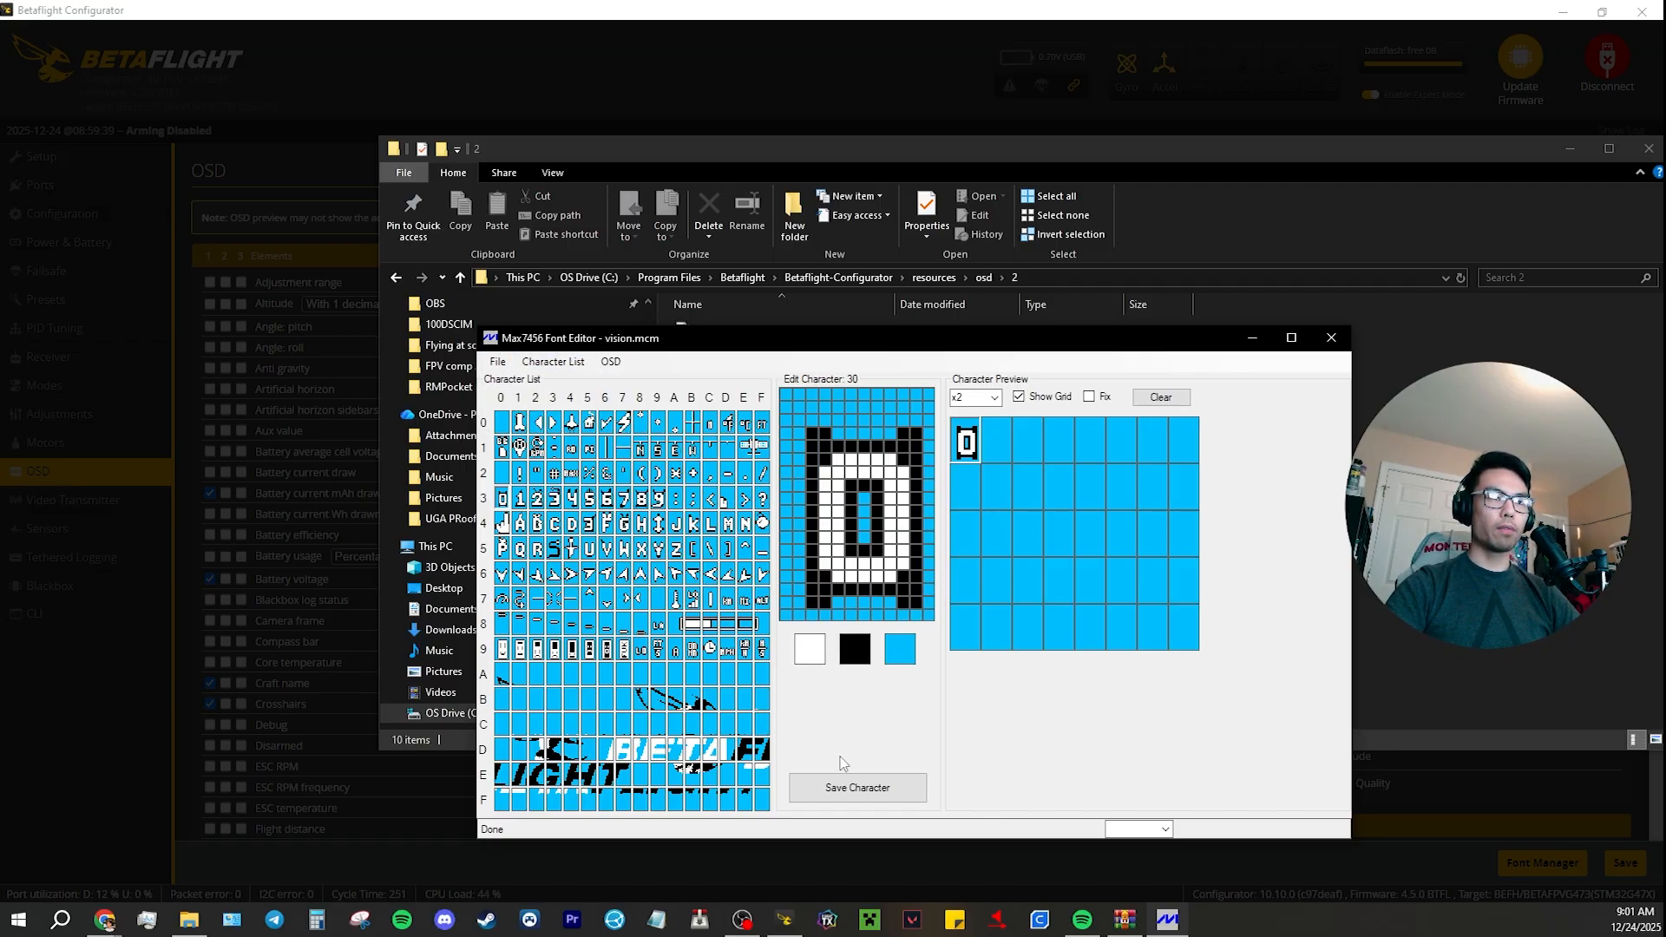
left_click(868, 791)
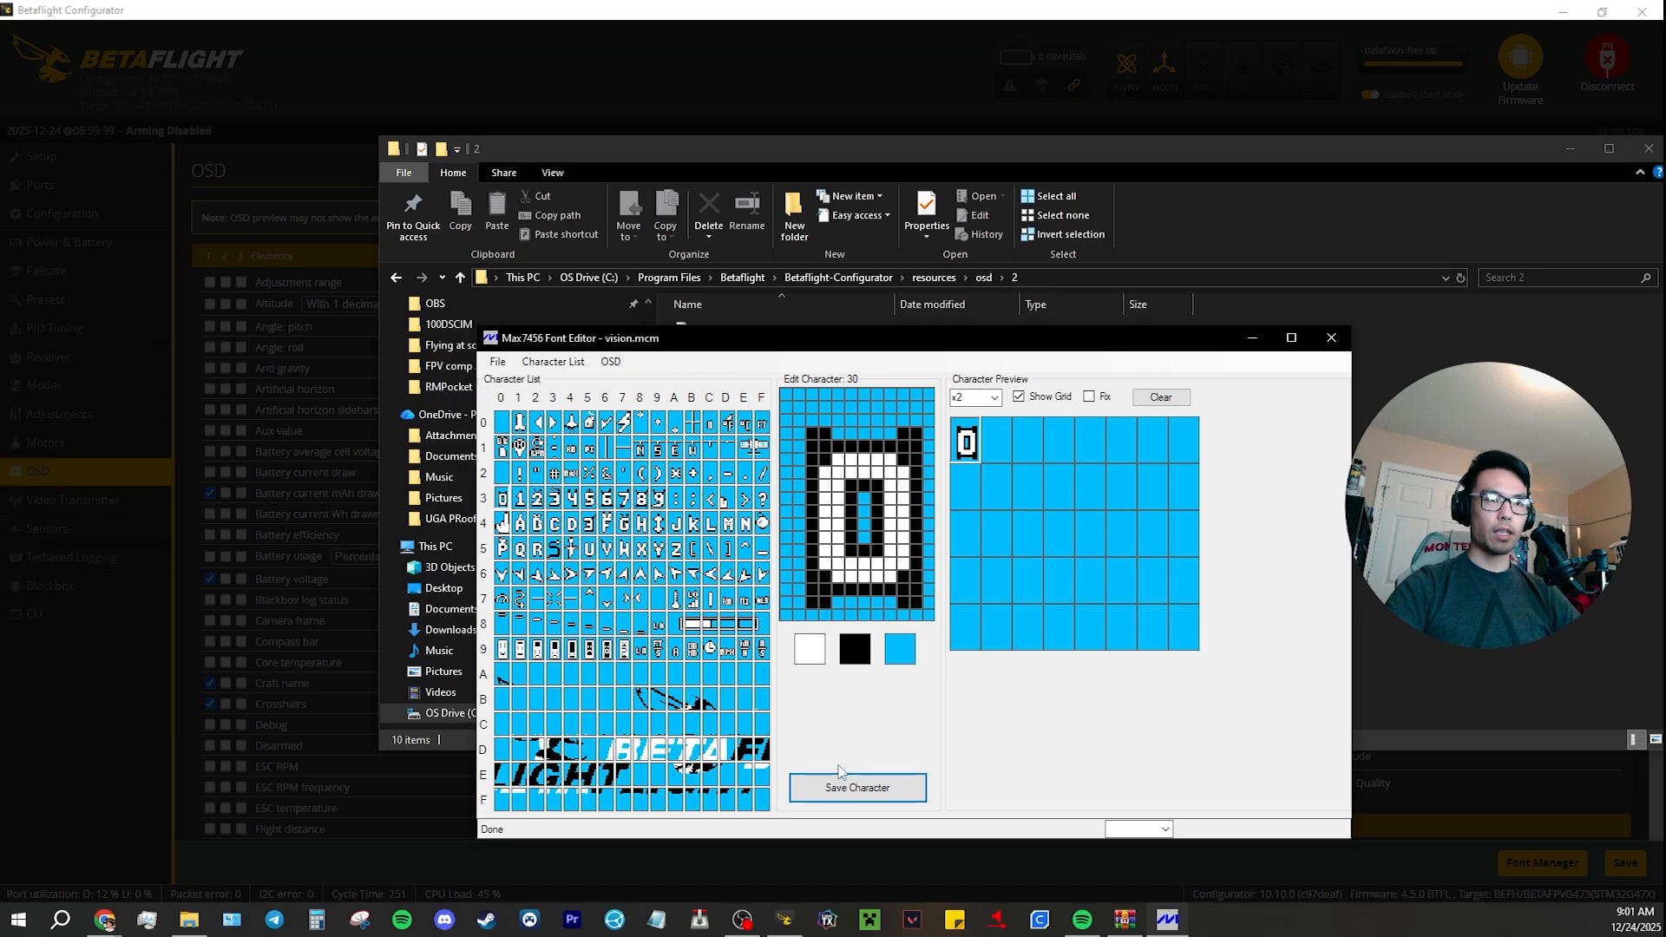
left_click(496, 363)
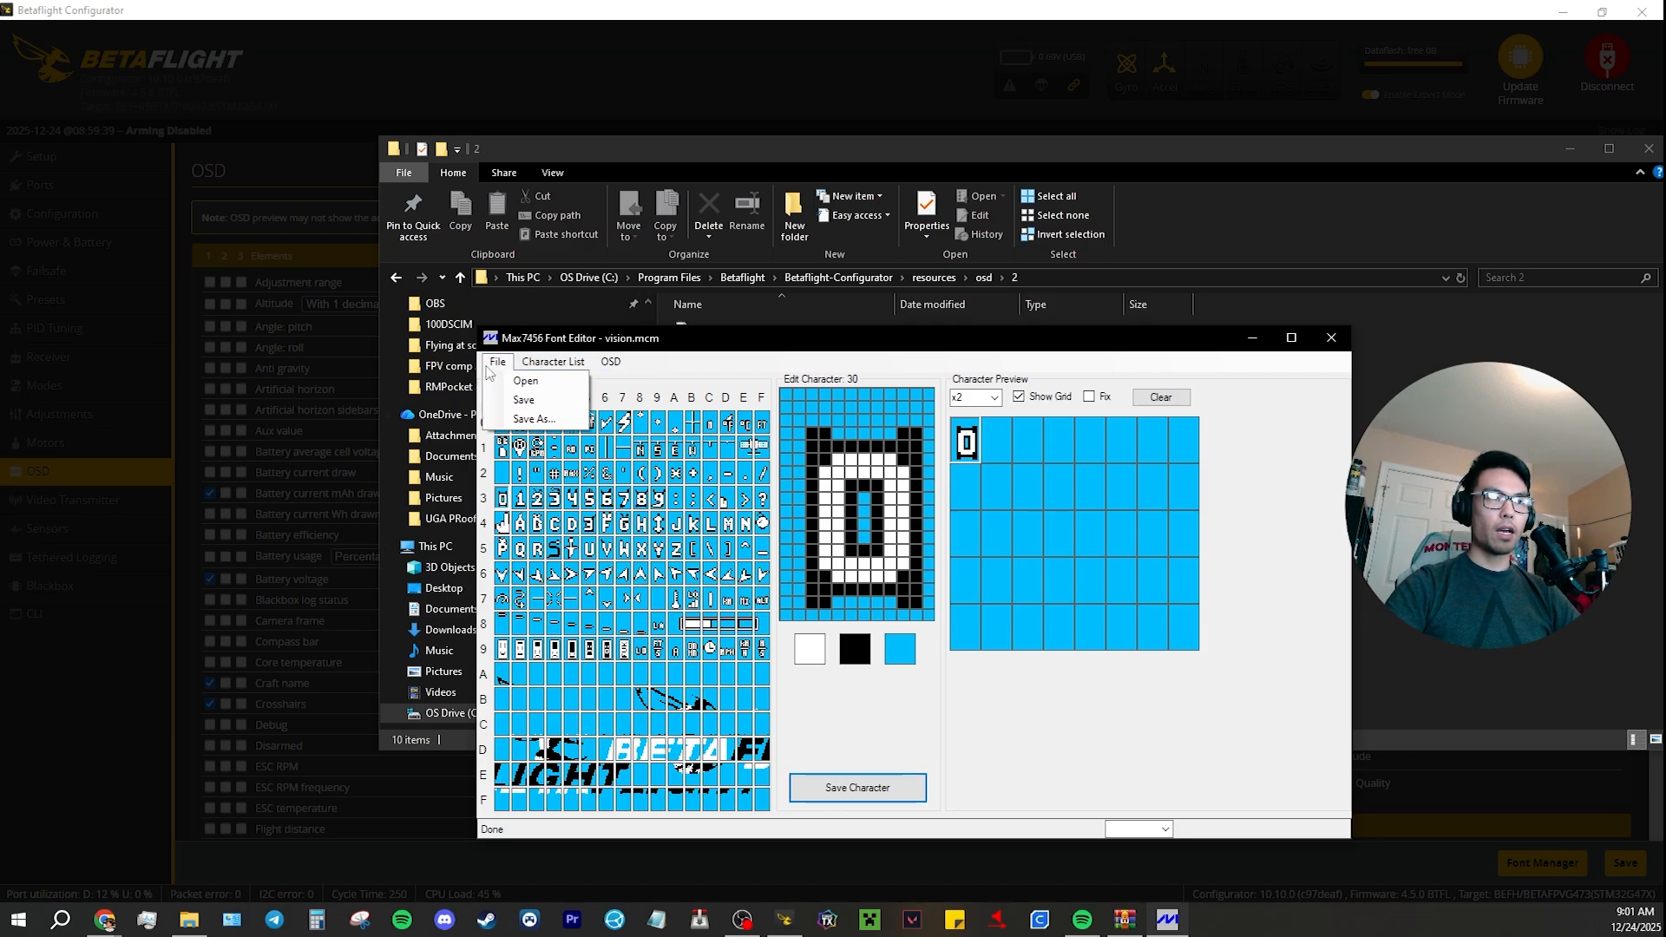
left_click(521, 420)
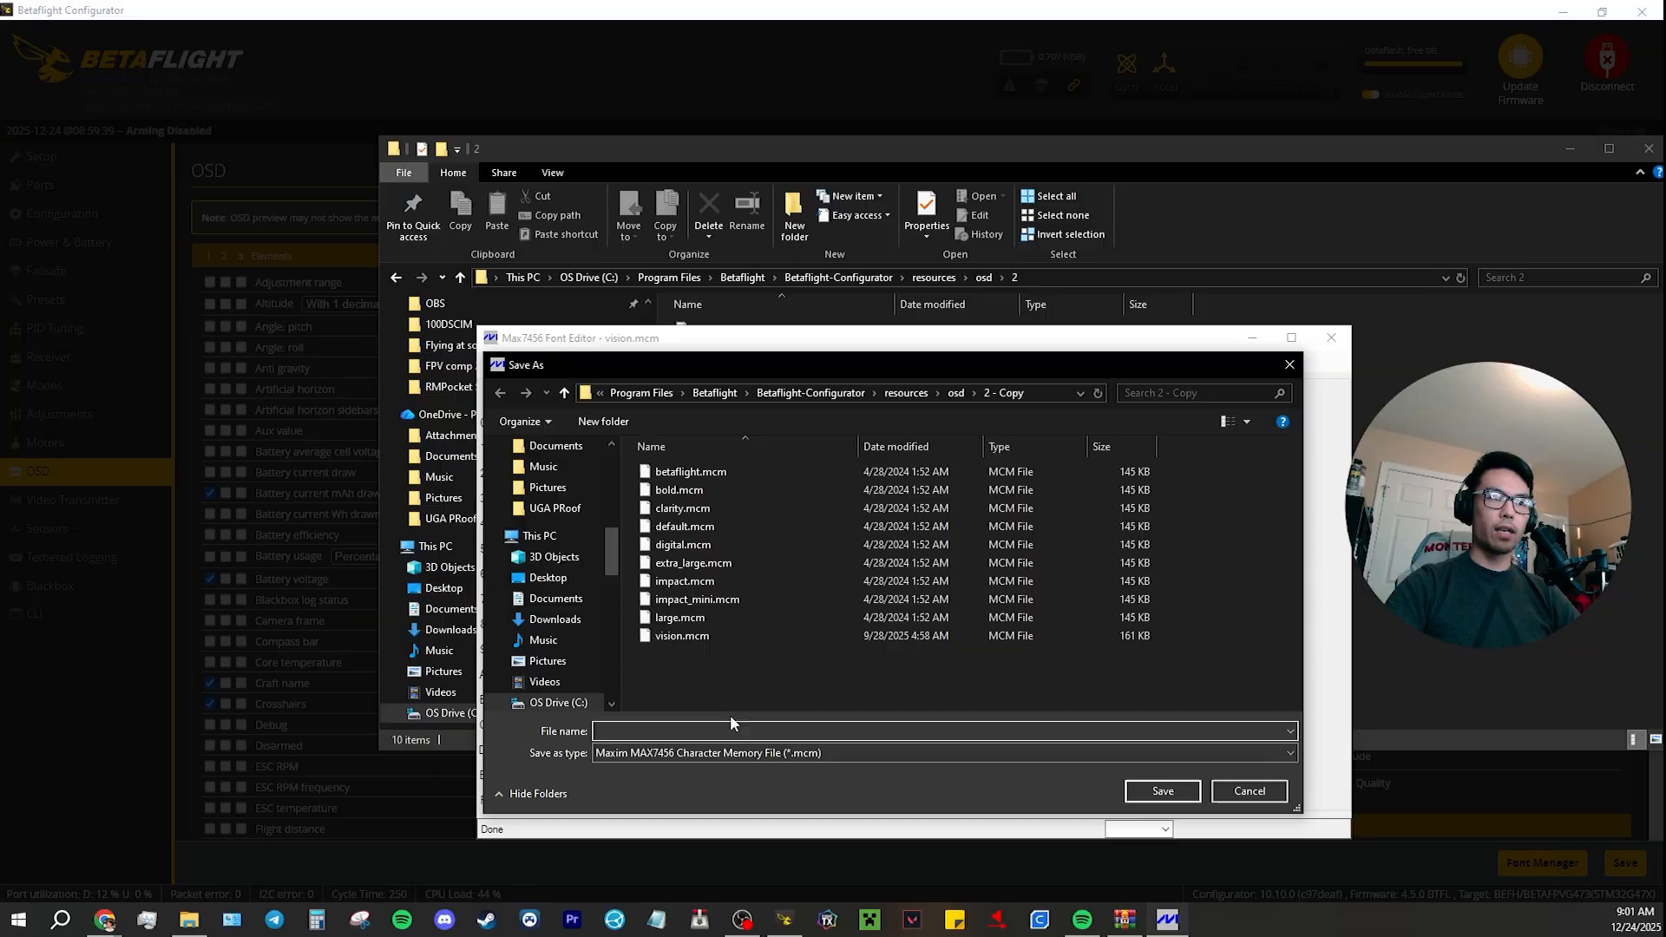
left_click(729, 753)
left_click(729, 772)
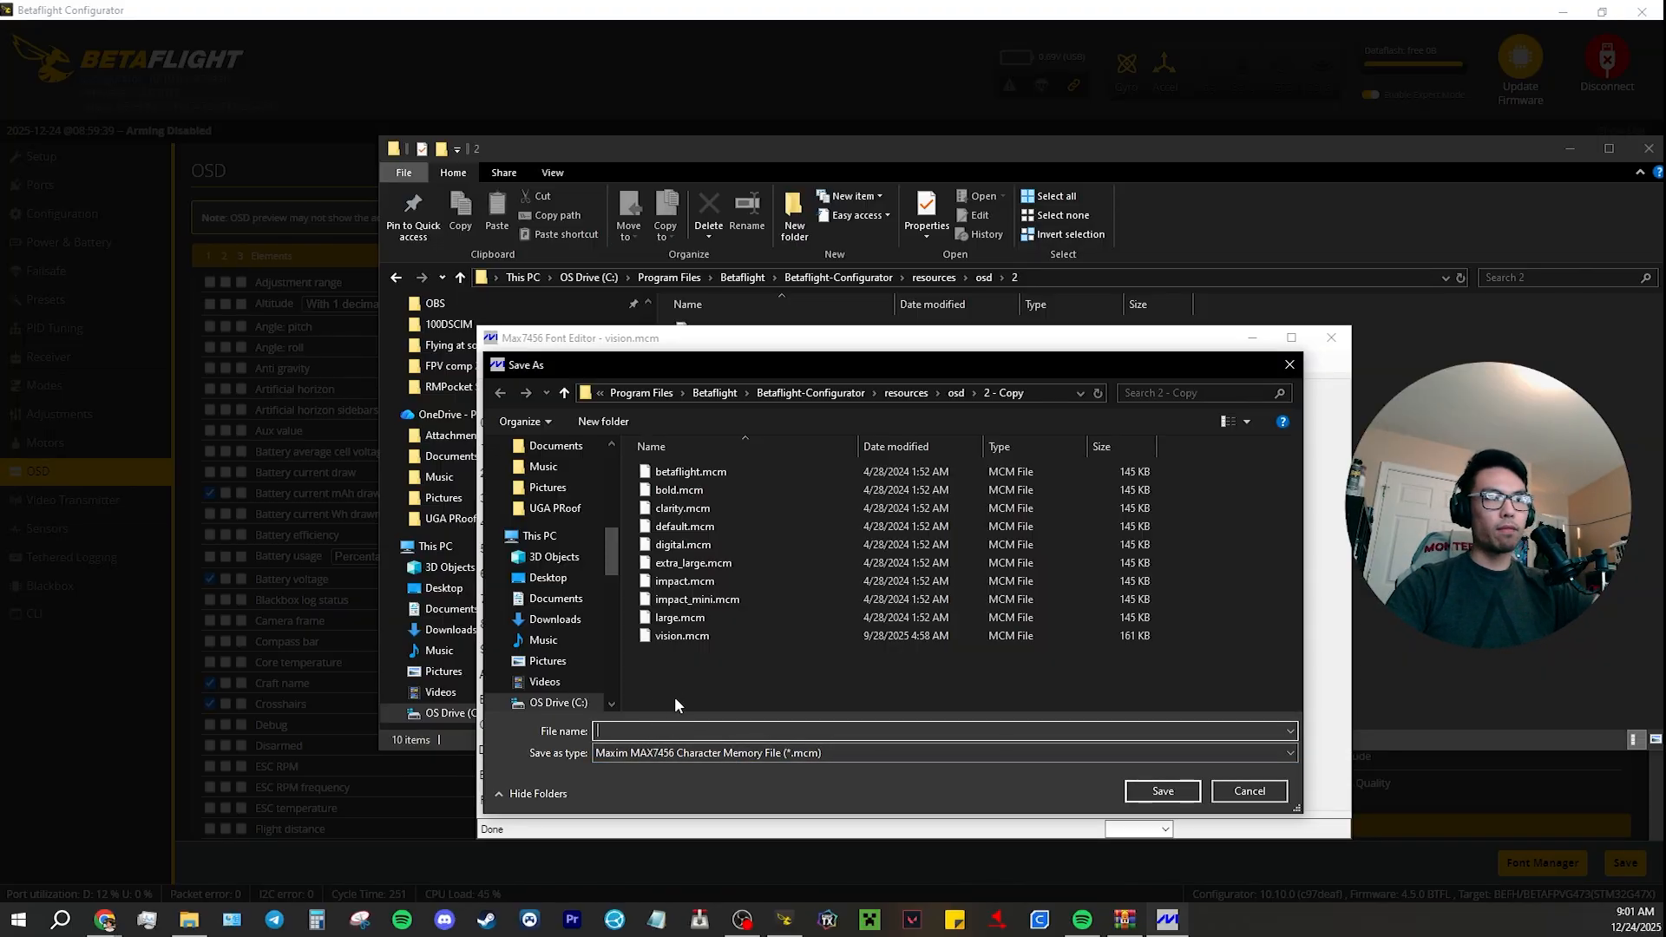
left_click(678, 639)
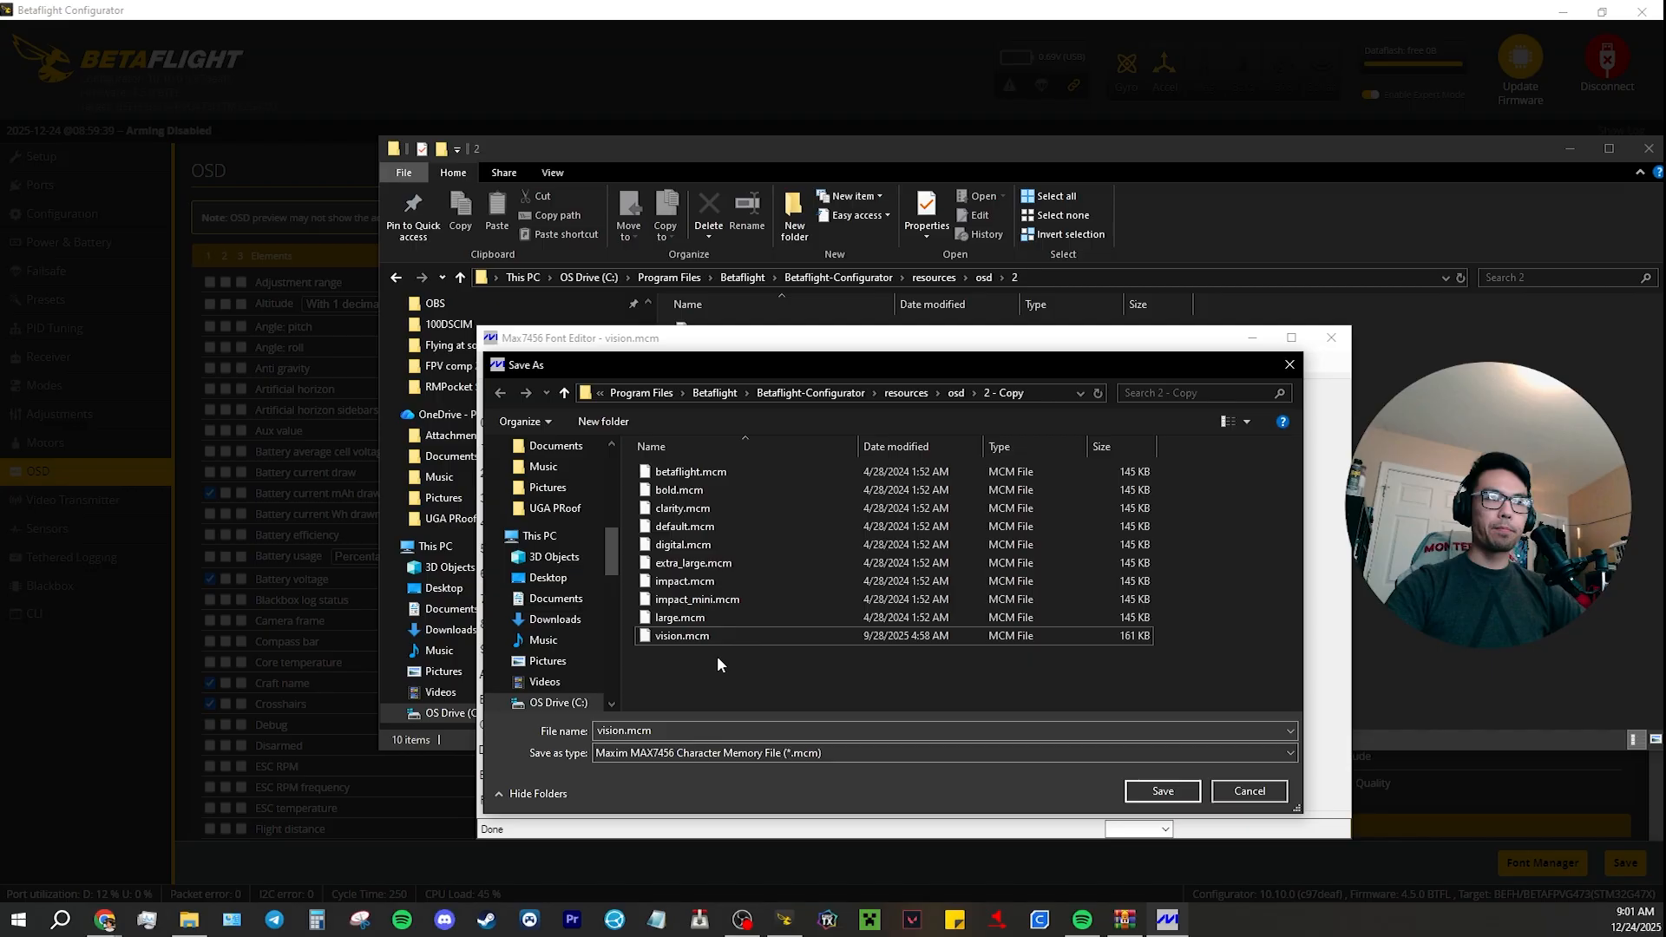
left_click(1223, 796)
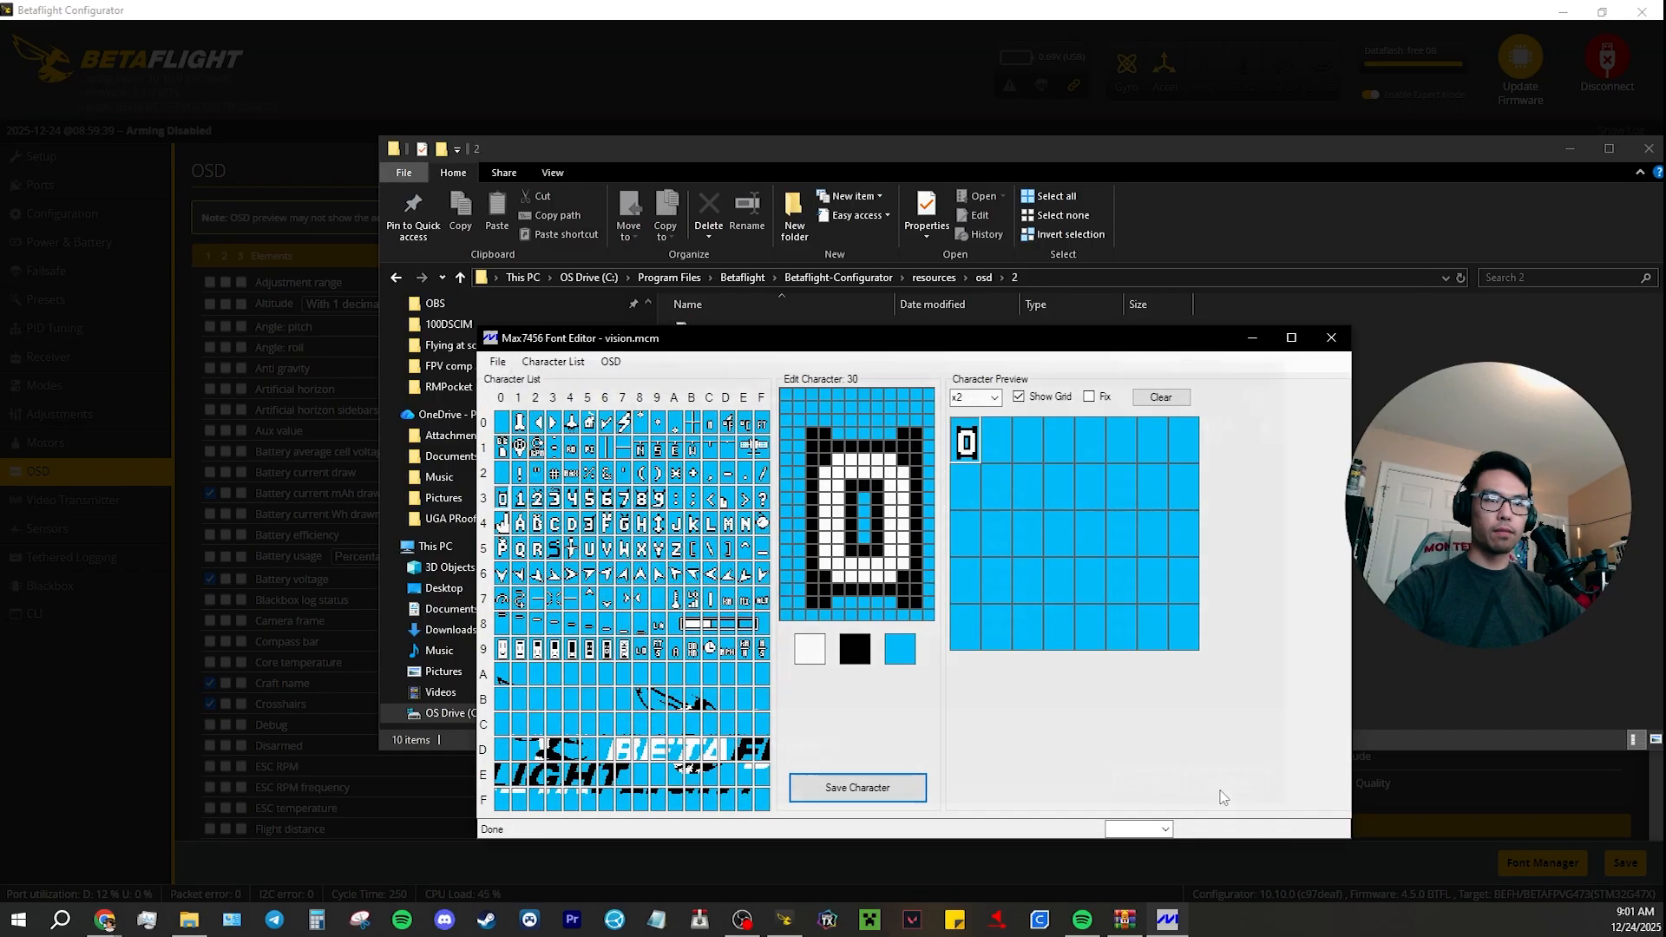
Close the font editor and select the Vision font preset in Betaflight Configurator's OSD Font Manager.
left_click(1331, 338)
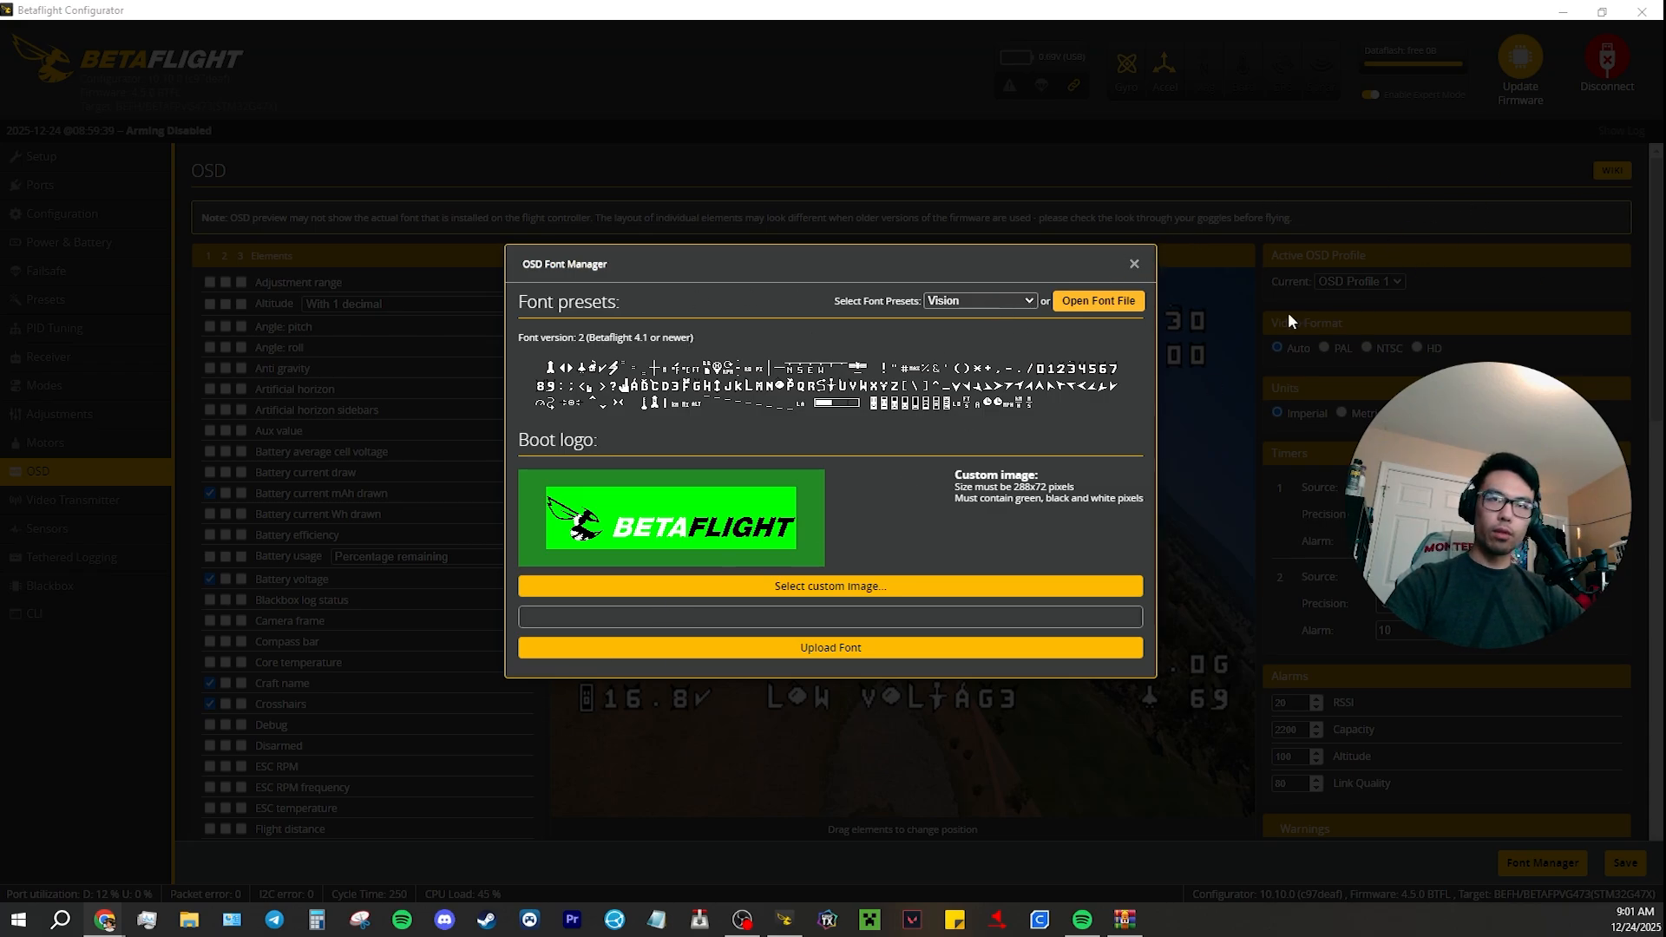
left_click(1019, 299)
left_click(1378, 220)
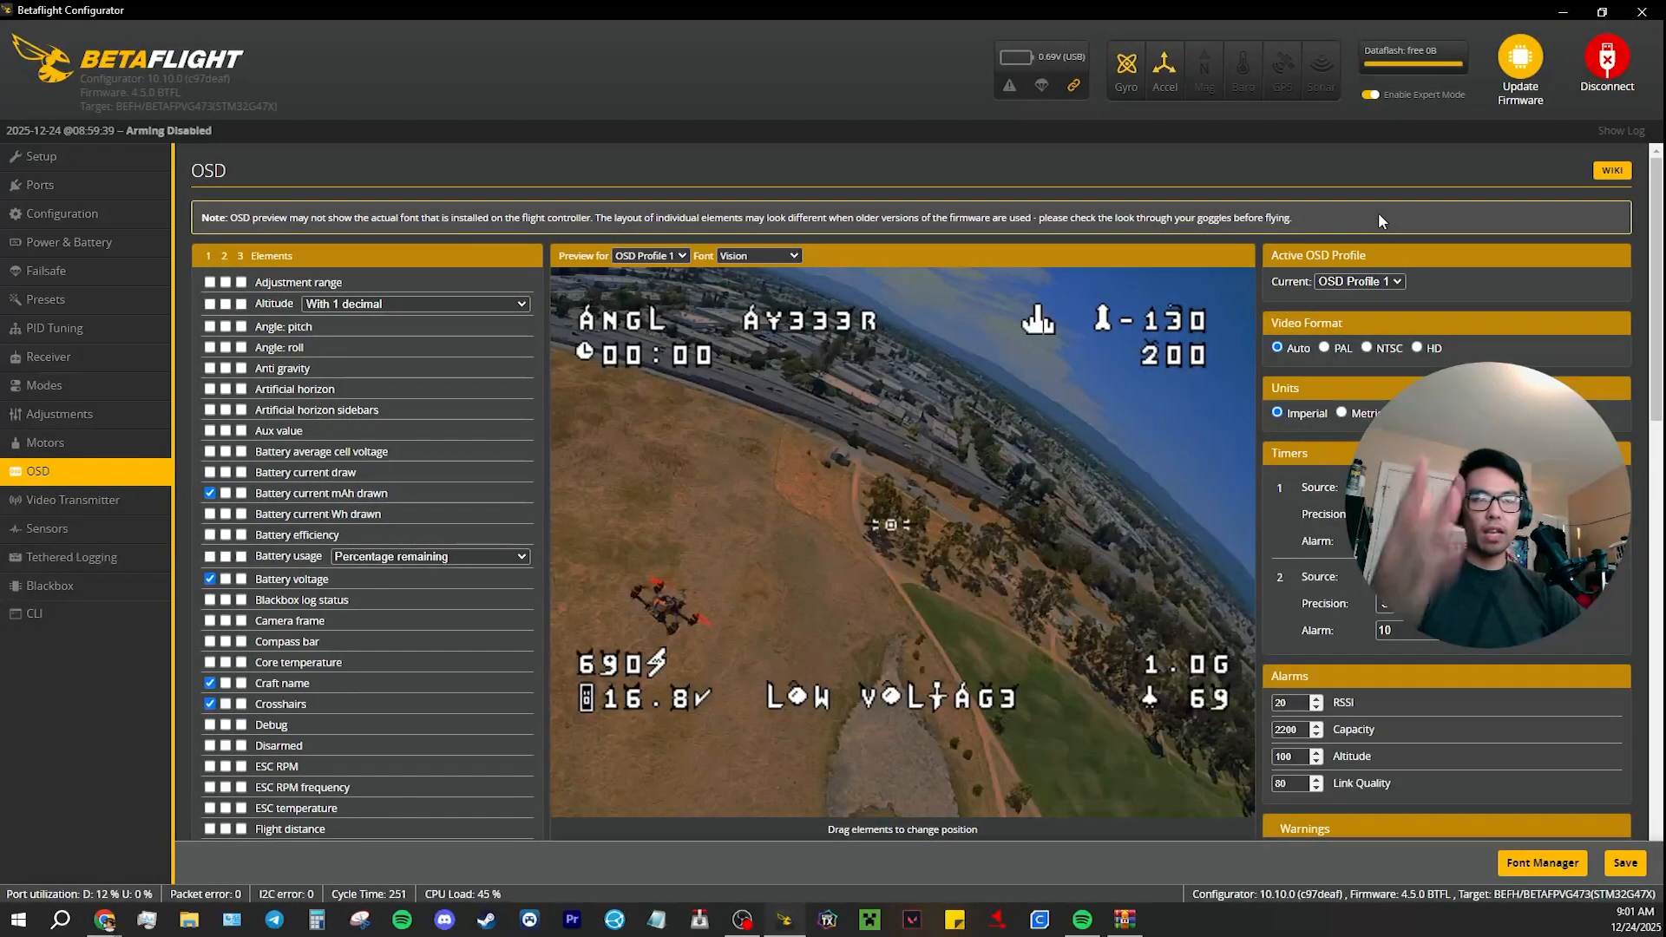
left_click(1545, 864)
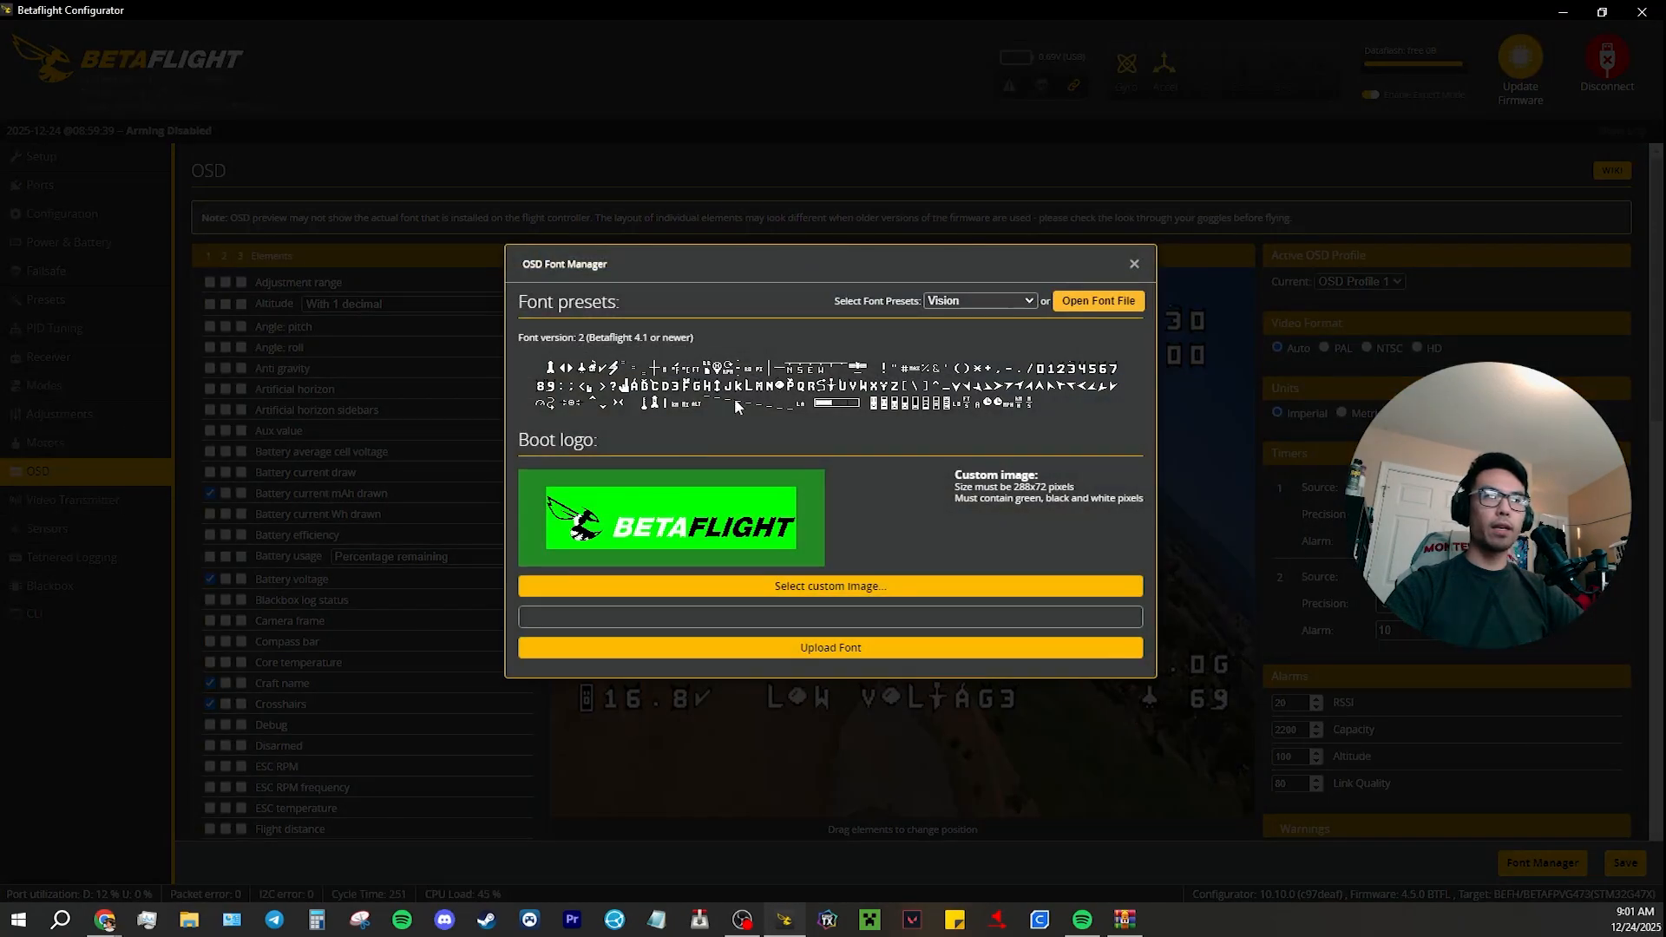
left_click(963, 300)
left_click(970, 446)
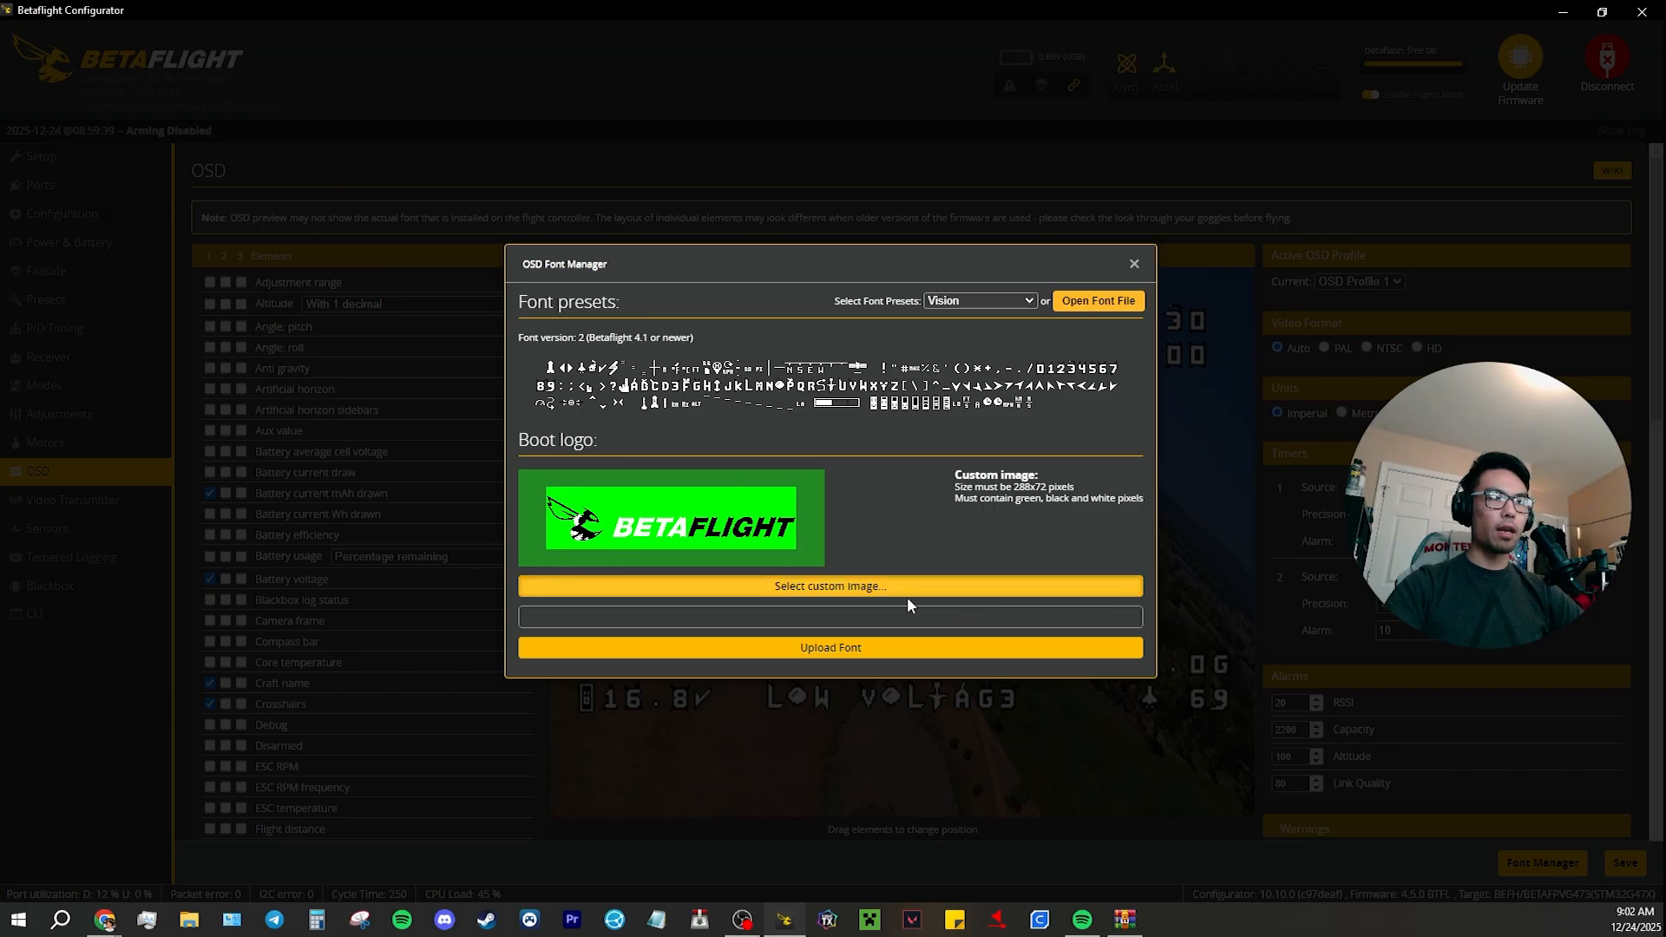
Replace the boot logo with the custom image and upload the Vision font to the flight controller.
left_click(908, 590)
double_click(681, 272)
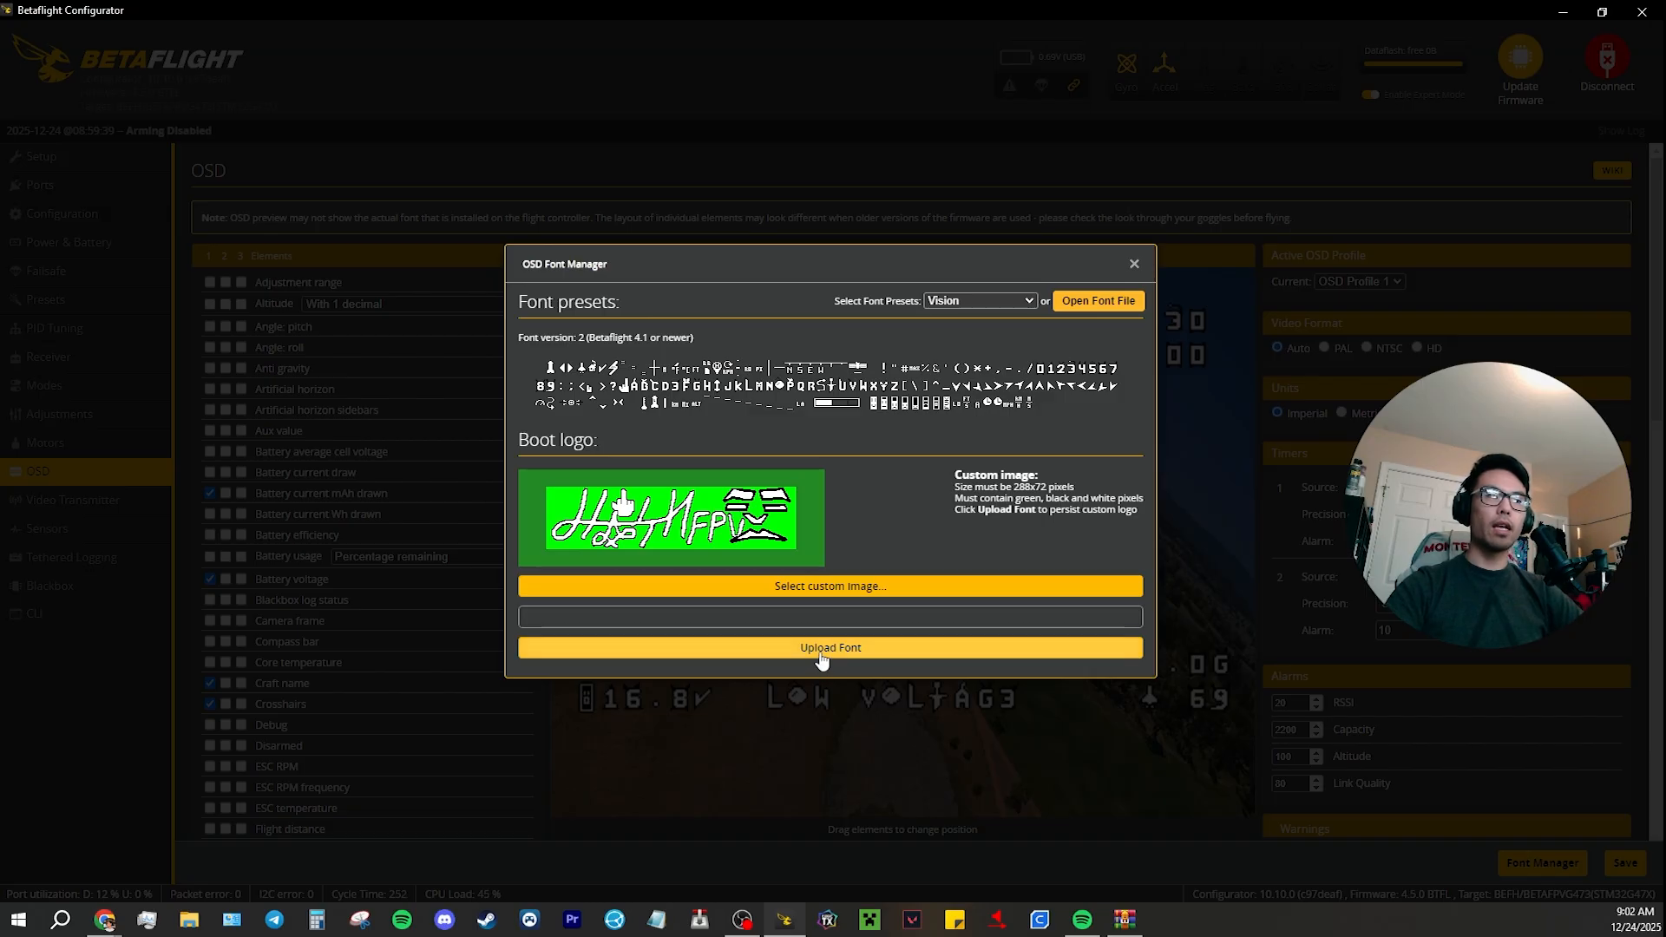
left_click(866, 648)
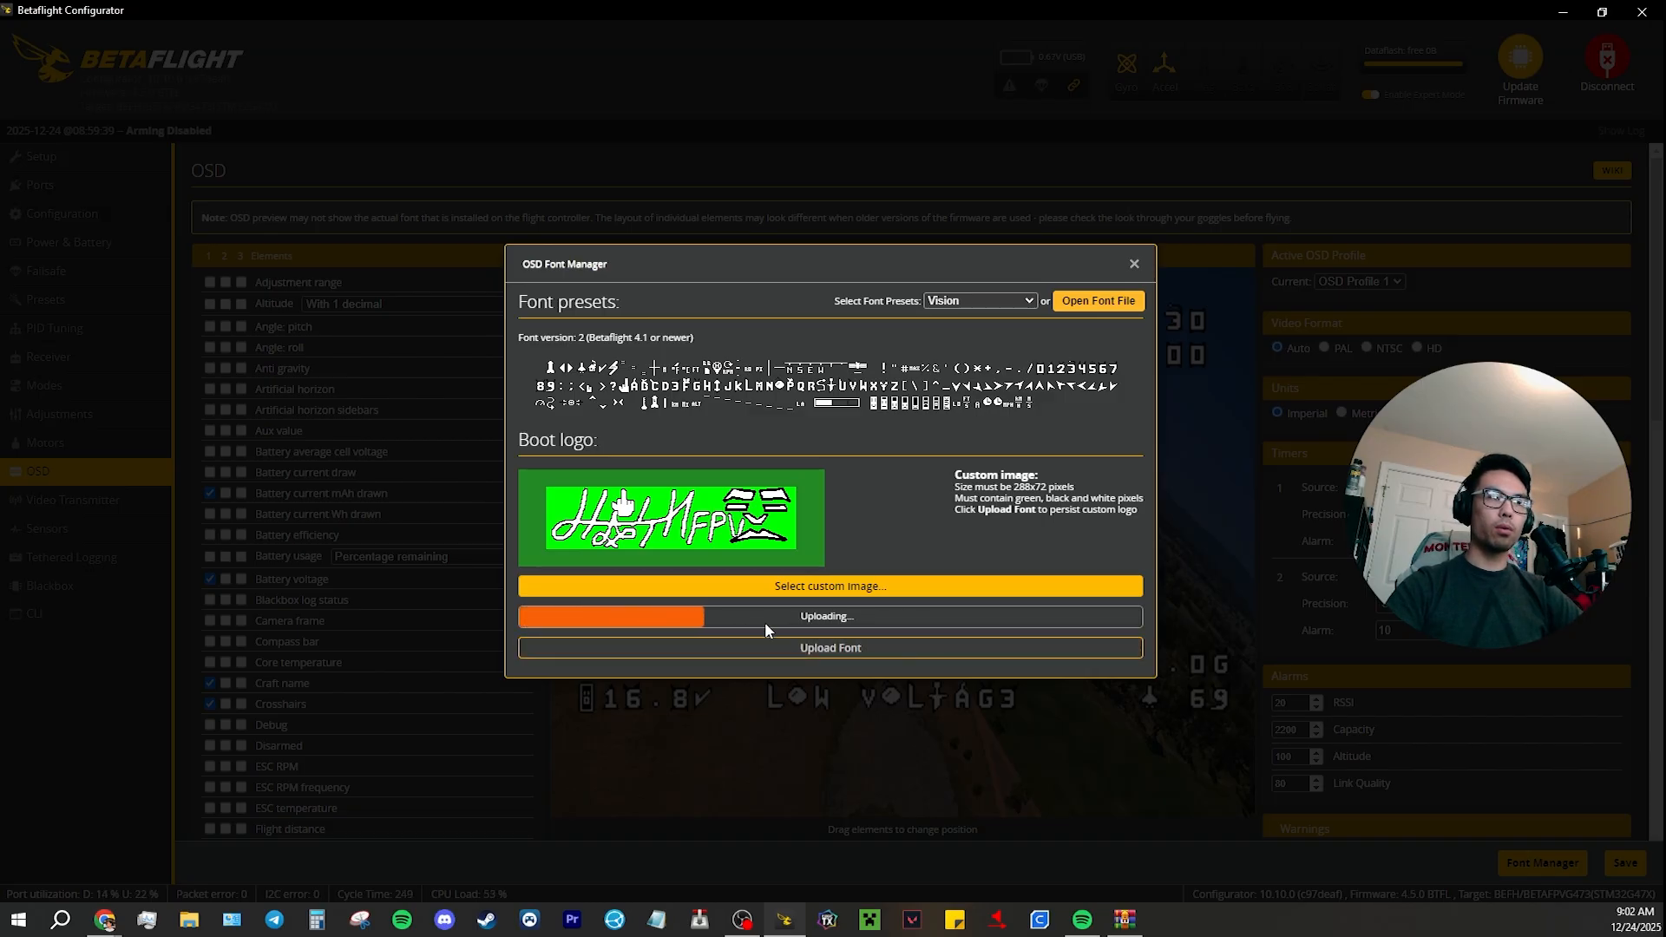